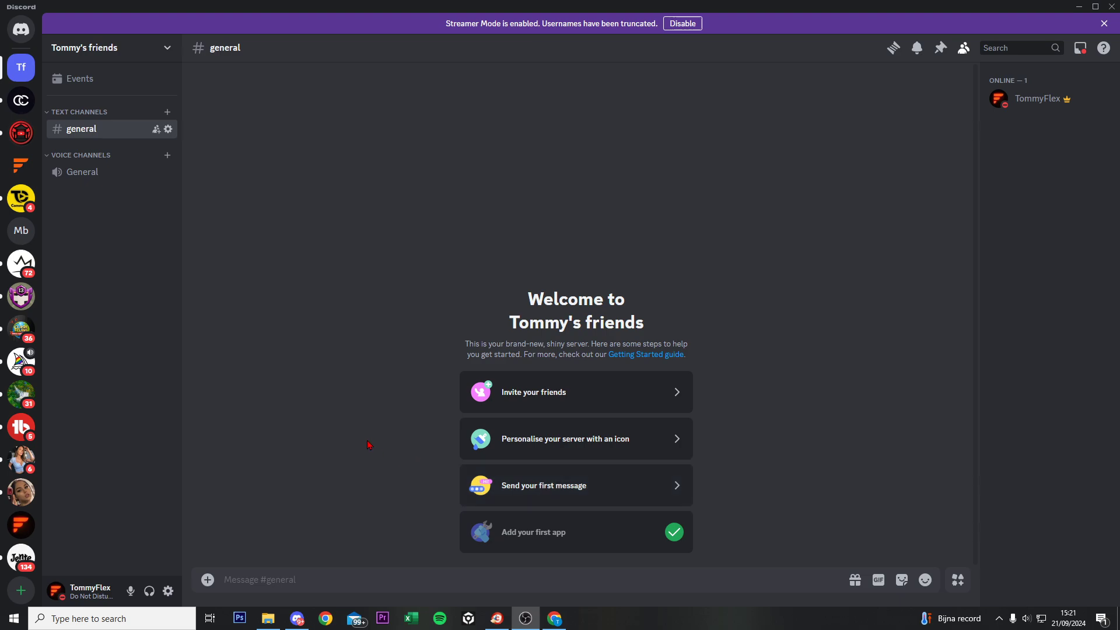
Switch to Chrome and open Carl-bot's server invitation page from the carl.gg website.
{"action": "key", "text": "alt+Tab"}
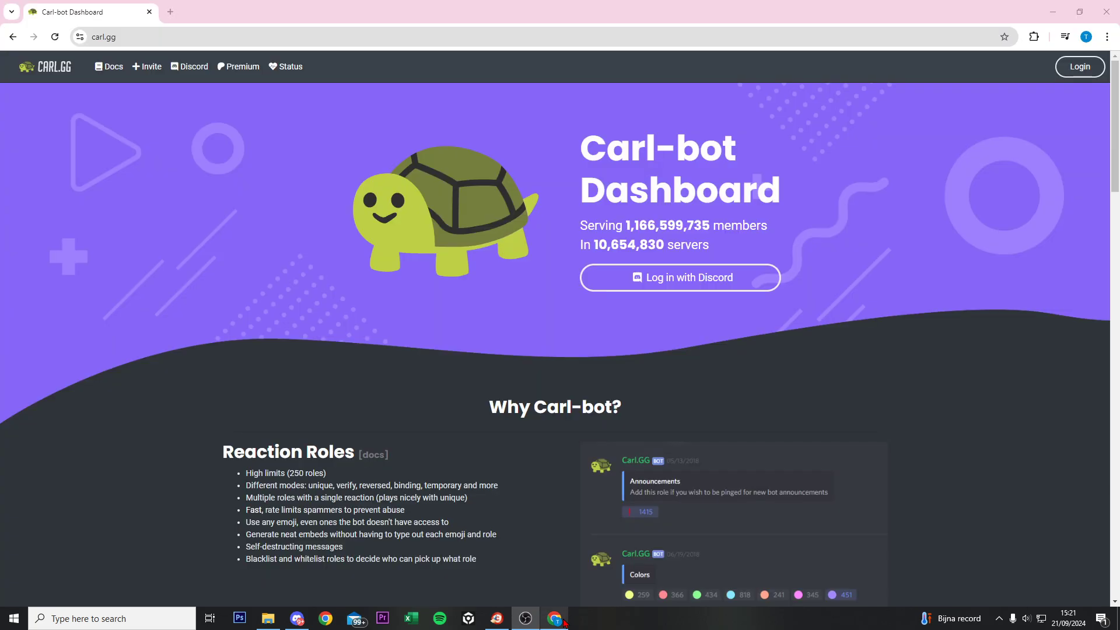
{"action": "left_click", "coordinate": [143, 38]}
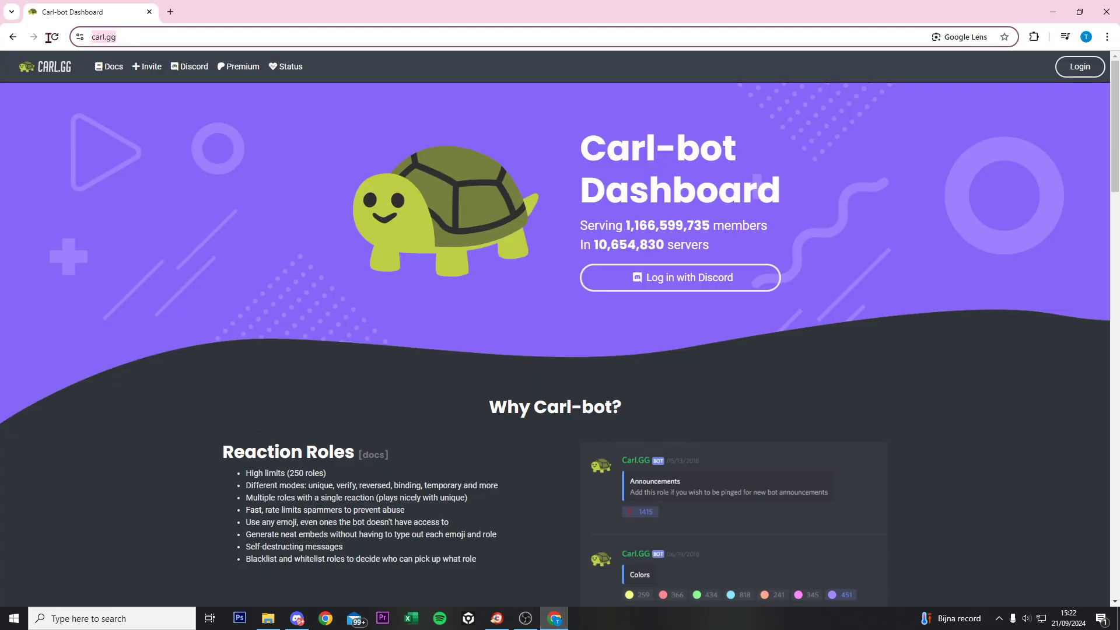
{"action": "left_click", "coordinate": [146, 36]}
{"action": "left_click", "coordinate": [148, 70]}
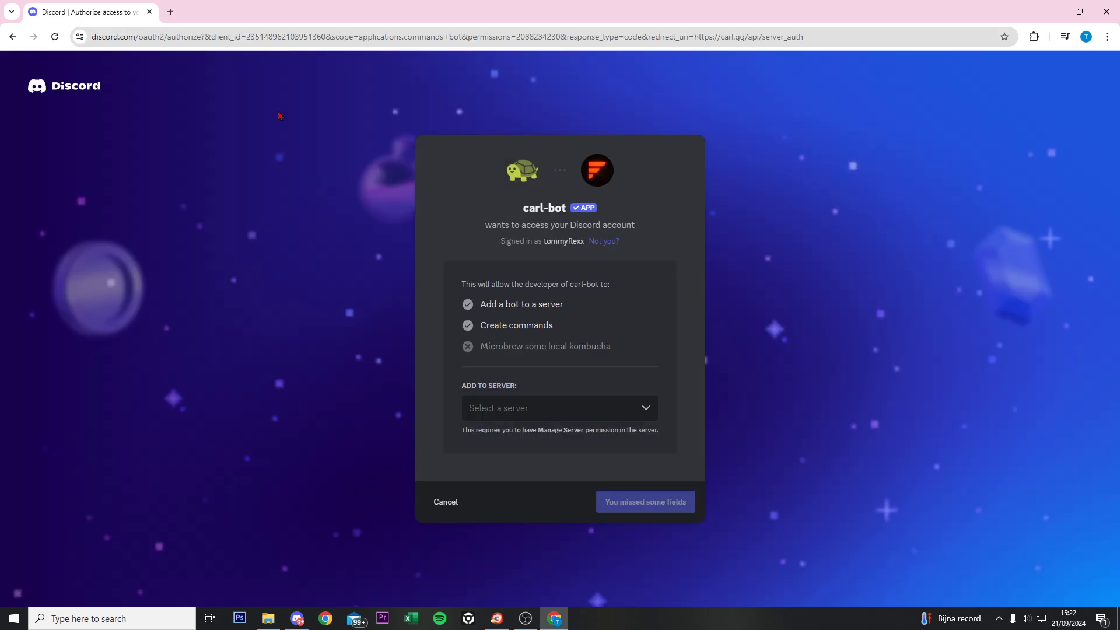
Authorize Carl-bot on the friends server with all requested permissions and complete the human verification.
{"action": "left_click", "coordinate": [564, 409]}
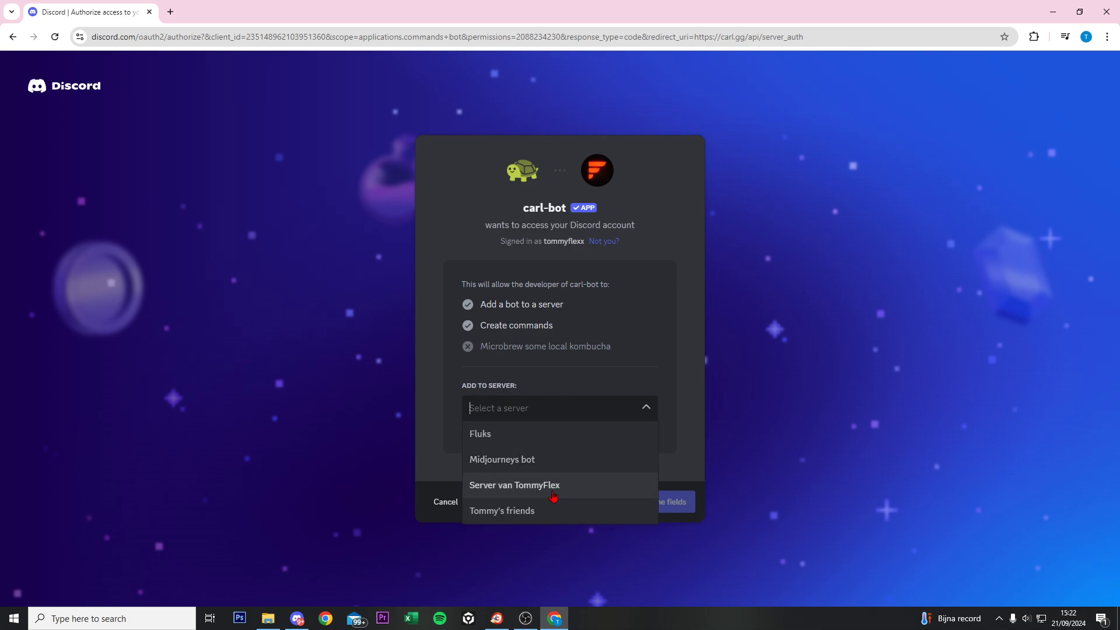
{"action": "left_click", "coordinate": [560, 510]}
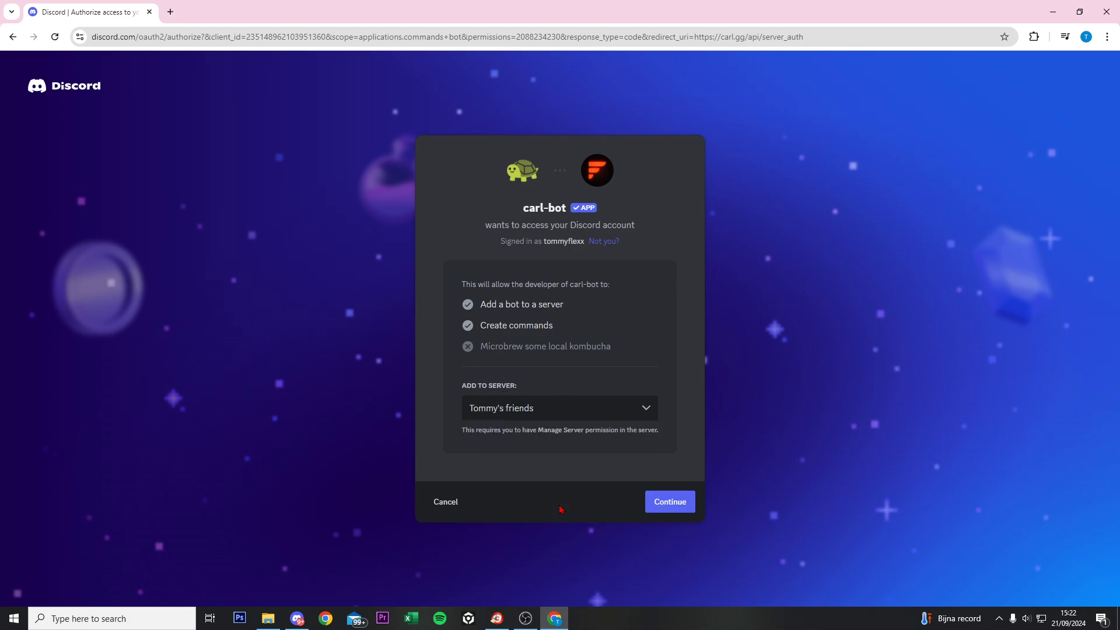
{"action": "left_click", "coordinate": [670, 502]}
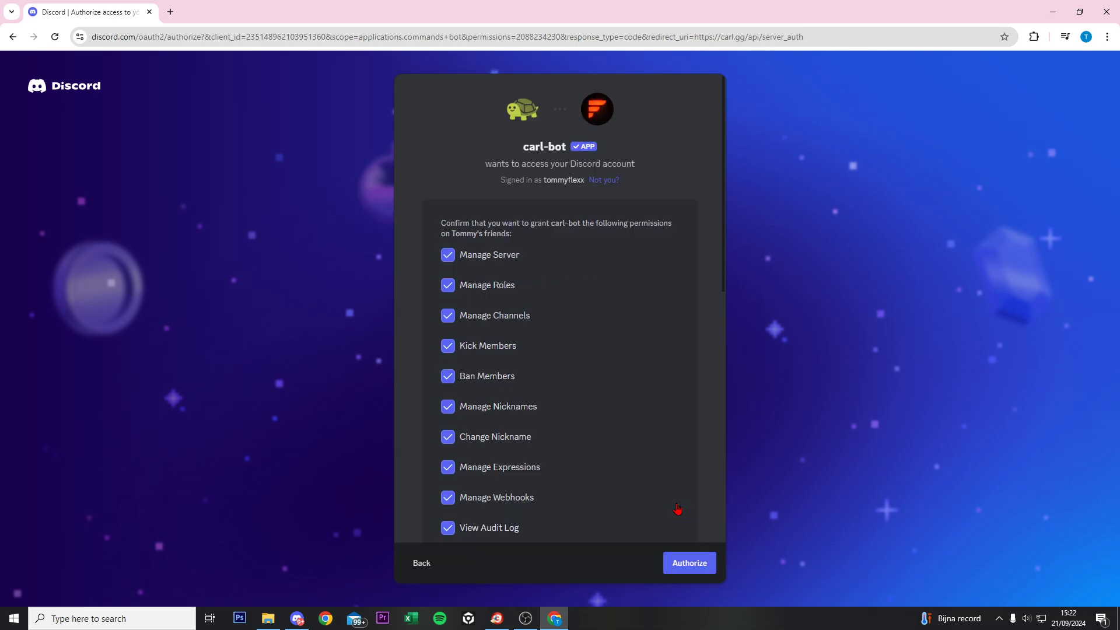
{"action": "scroll", "coordinate": [678, 509], "scroll_direction": "down", "scroll_amount": 10}
{"action": "left_click", "coordinate": [692, 562]}
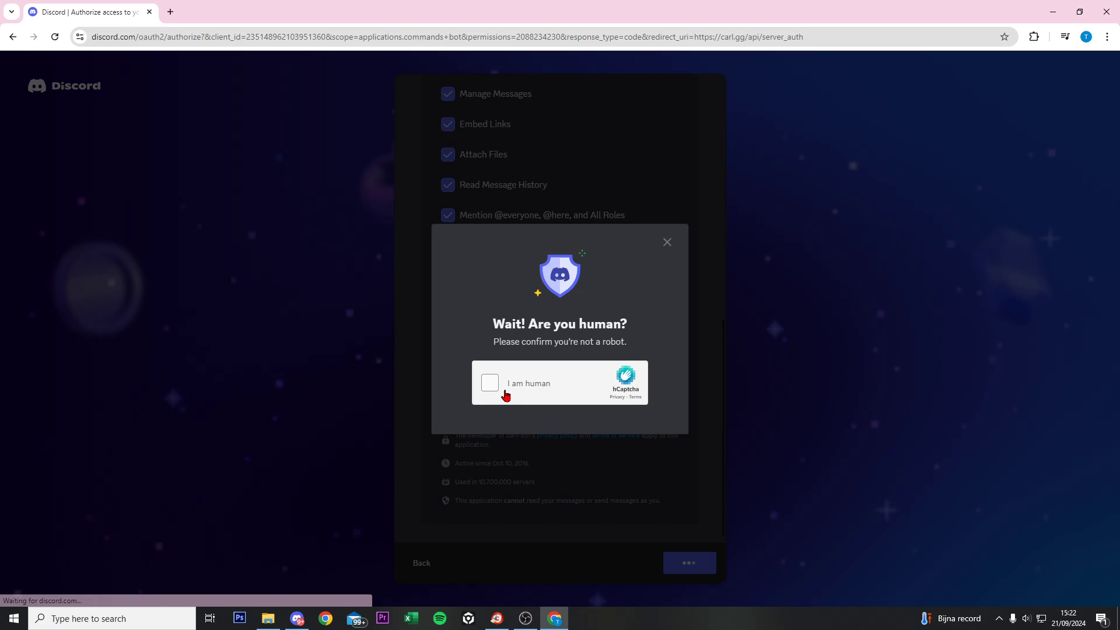
{"action": "left_click", "coordinate": [492, 382]}
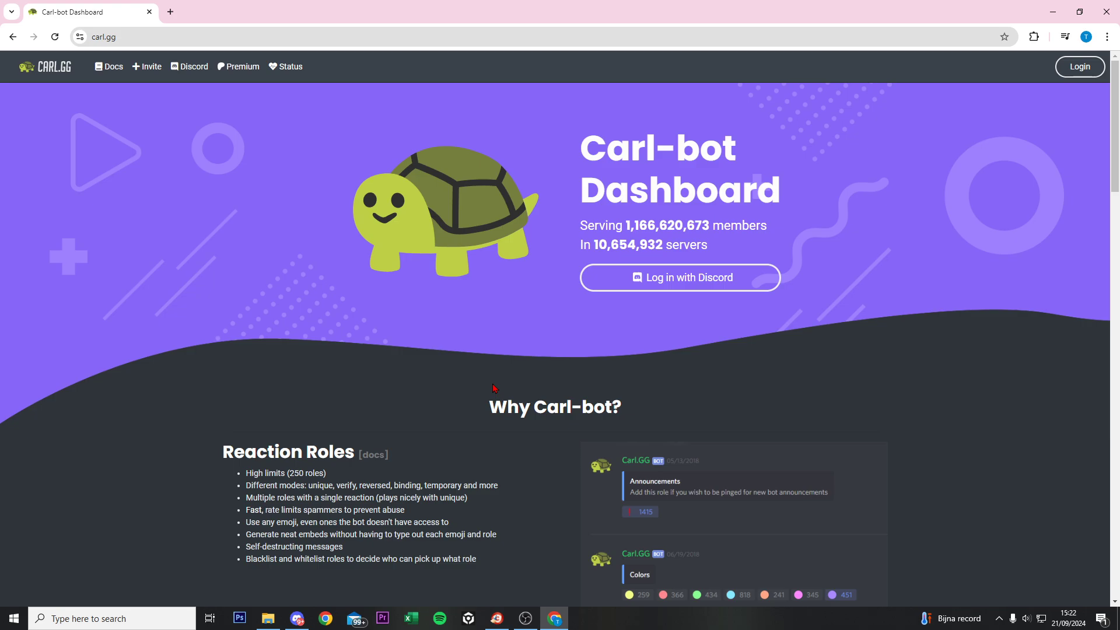
Switch to Discord, check the general channel for Carl-bot's arrival, and create a text channel named bot.
{"action": "left_click", "coordinate": [297, 618]}
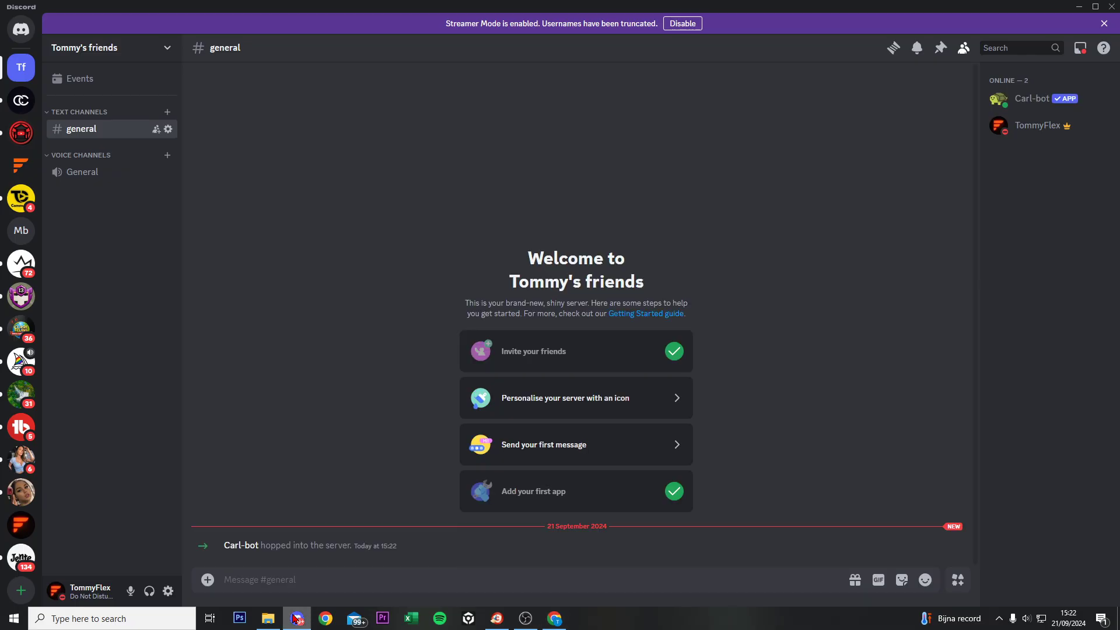
{"action": "left_click_drag", "start_coordinate": [222, 548], "coordinate": [379, 557]}
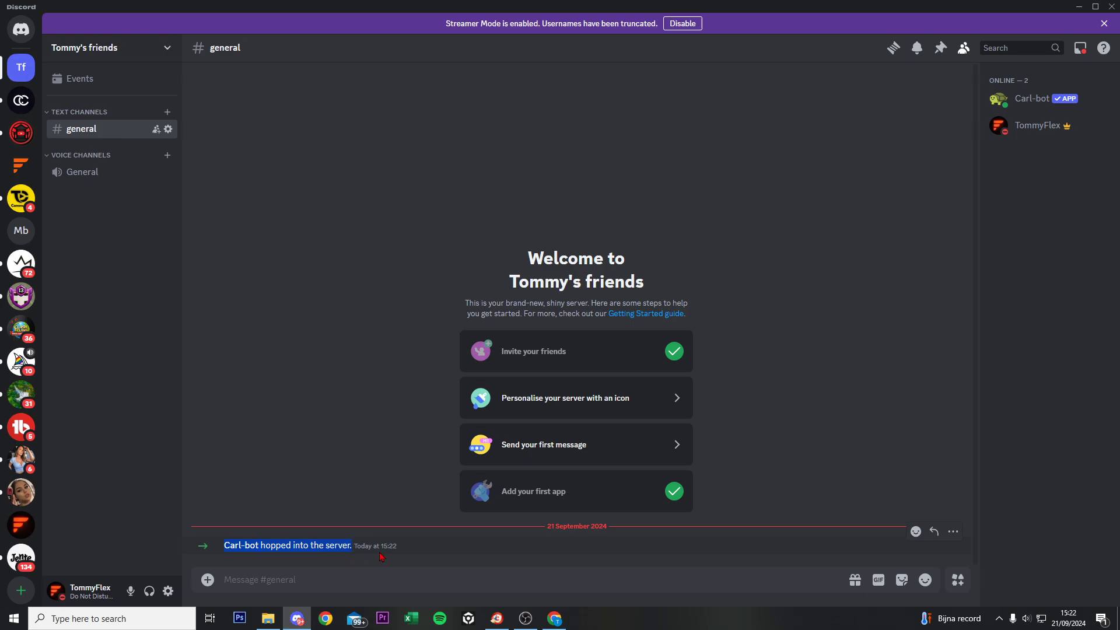
{"action": "left_click", "coordinate": [379, 558]}
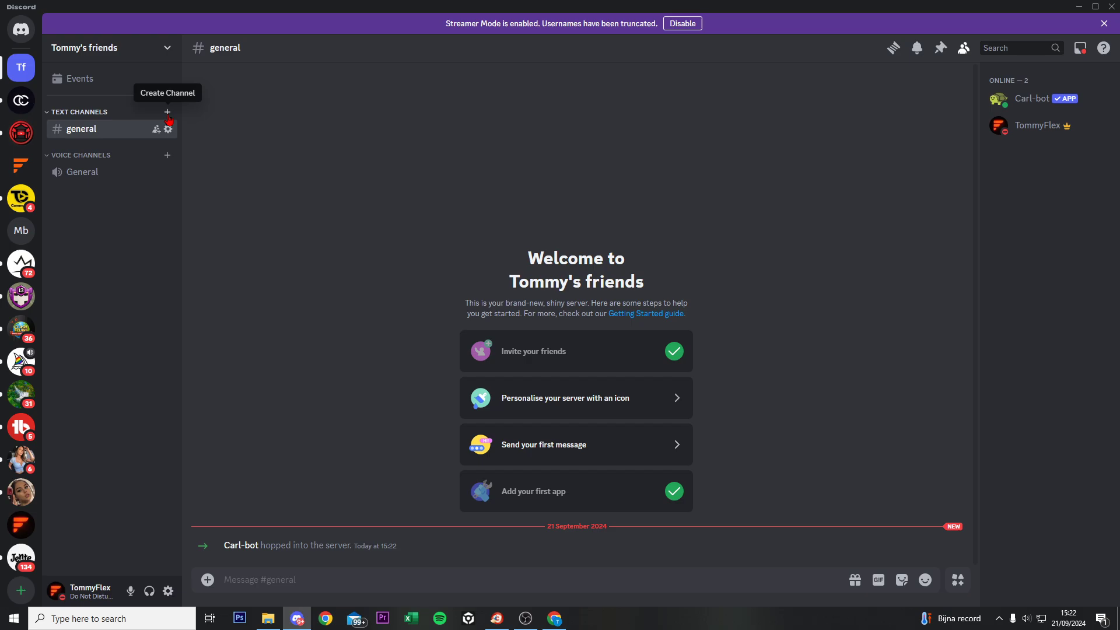
{"action": "left_click", "coordinate": [167, 113]}
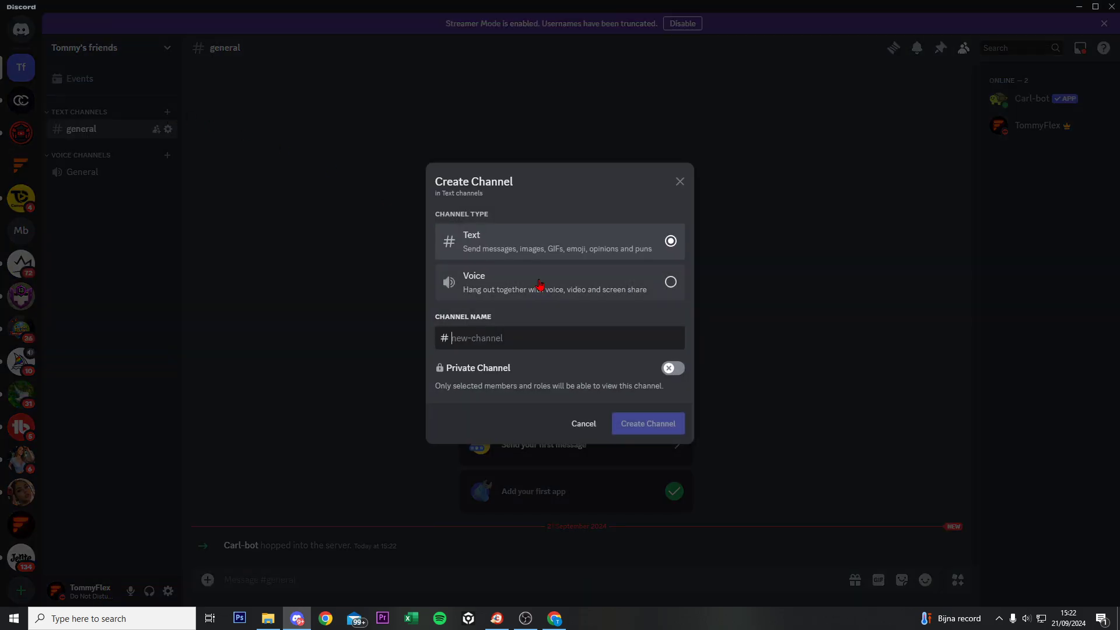
{"action": "type", "text": "bot"}
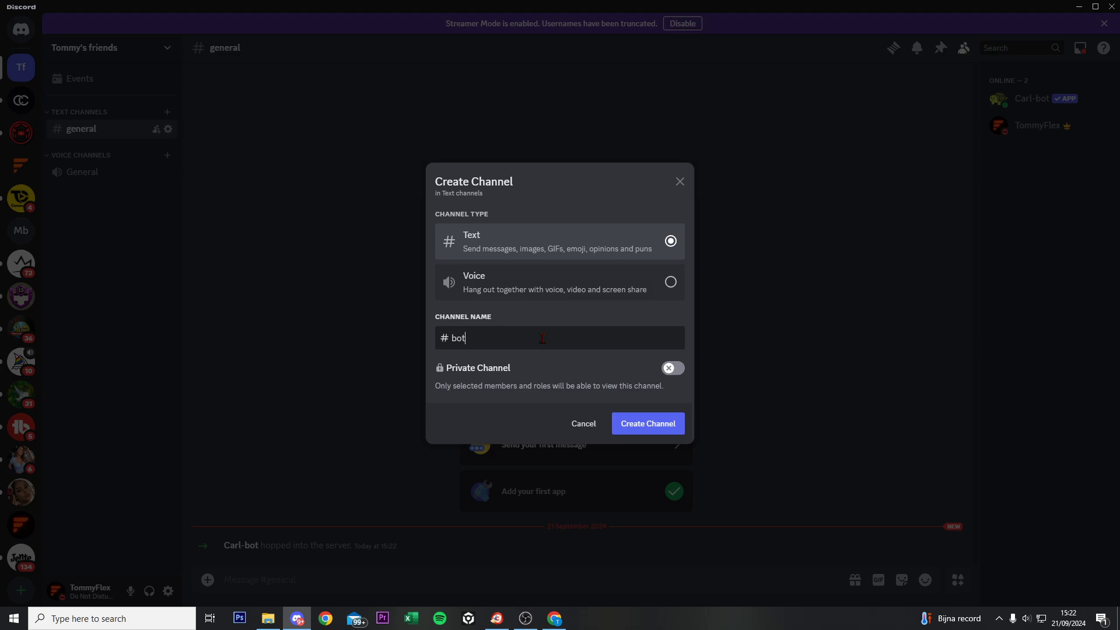
{"action": "left_click", "coordinate": [654, 425]}
{"action": "left_click", "coordinate": [653, 425]}
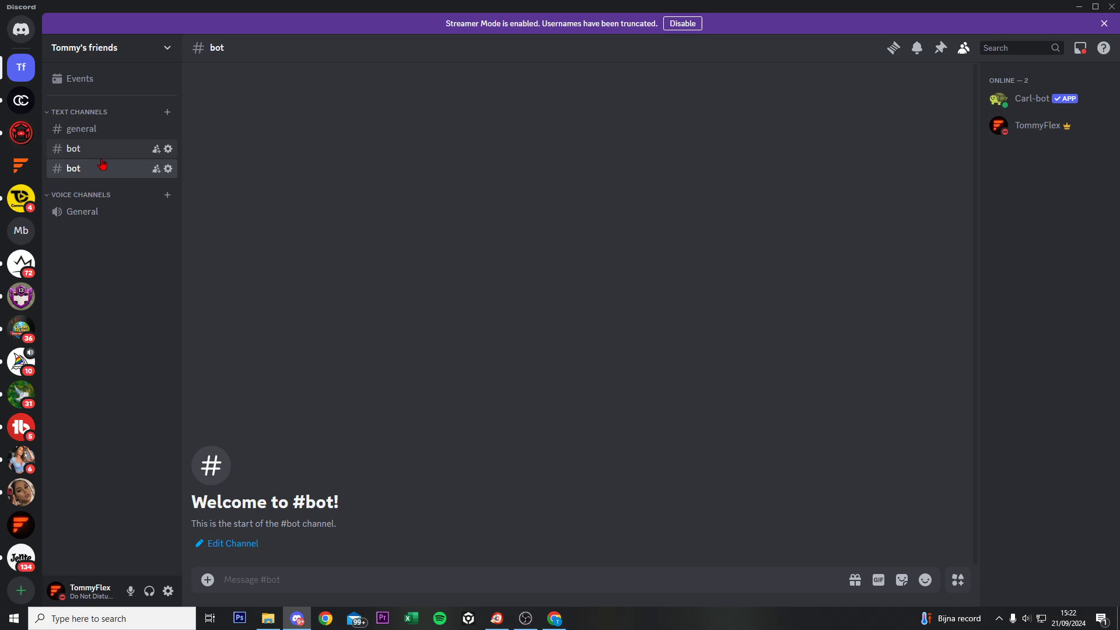
Delete the duplicate bot text channel.
{"action": "right_click", "coordinate": [102, 164]}
{"action": "left_click", "coordinate": [131, 363]}
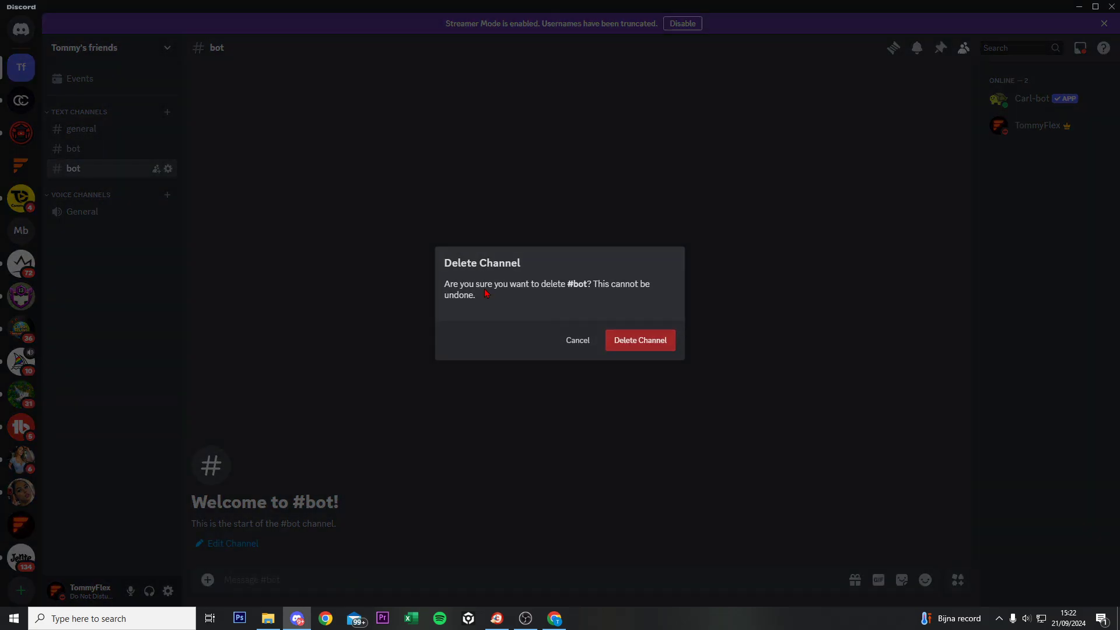
{"action": "key", "text": "Return"}
Create a second text channel named role.
{"action": "left_click", "coordinate": [168, 111]}
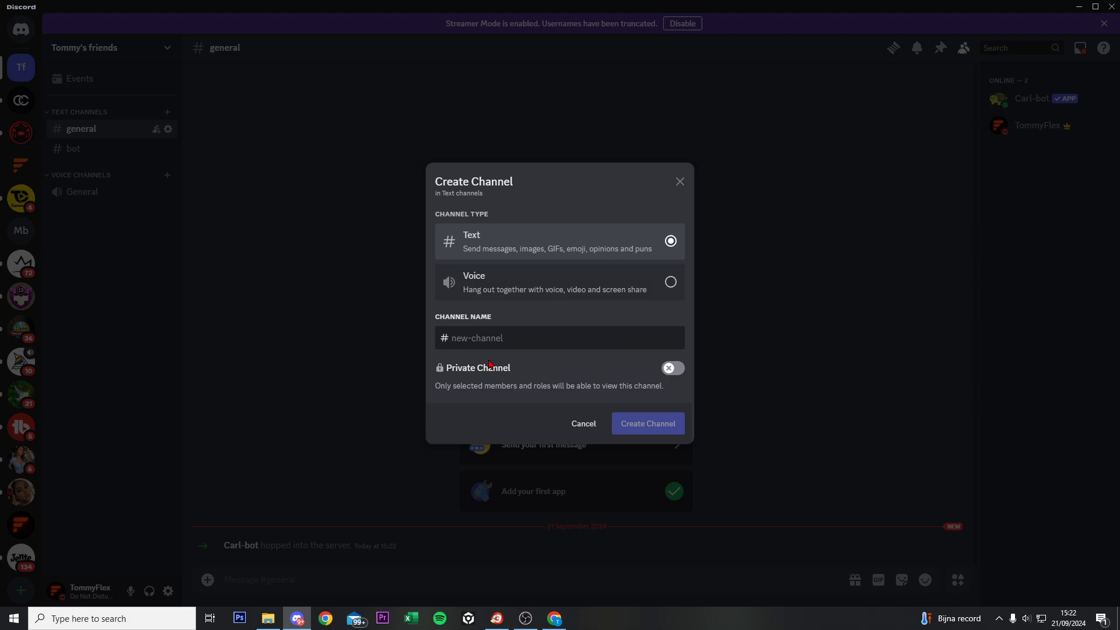
{"action": "type", "text": "role"}
{"action": "left_click", "coordinate": [647, 427]}
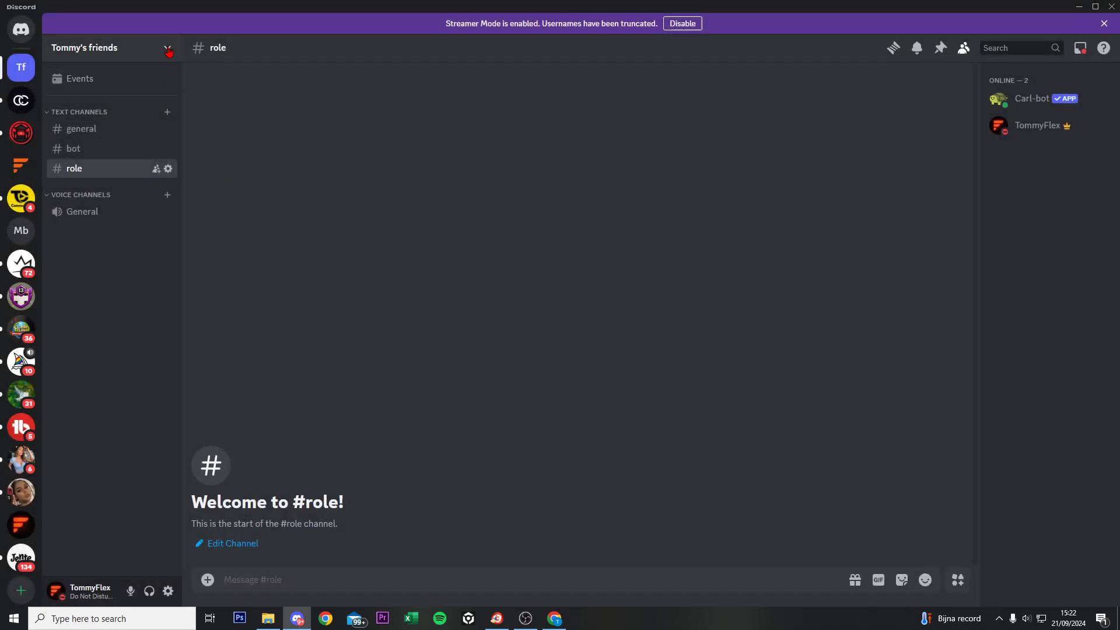
Create a server role named Friend in the server settings and give it the light blue colour.
{"action": "left_click", "coordinate": [169, 50]}
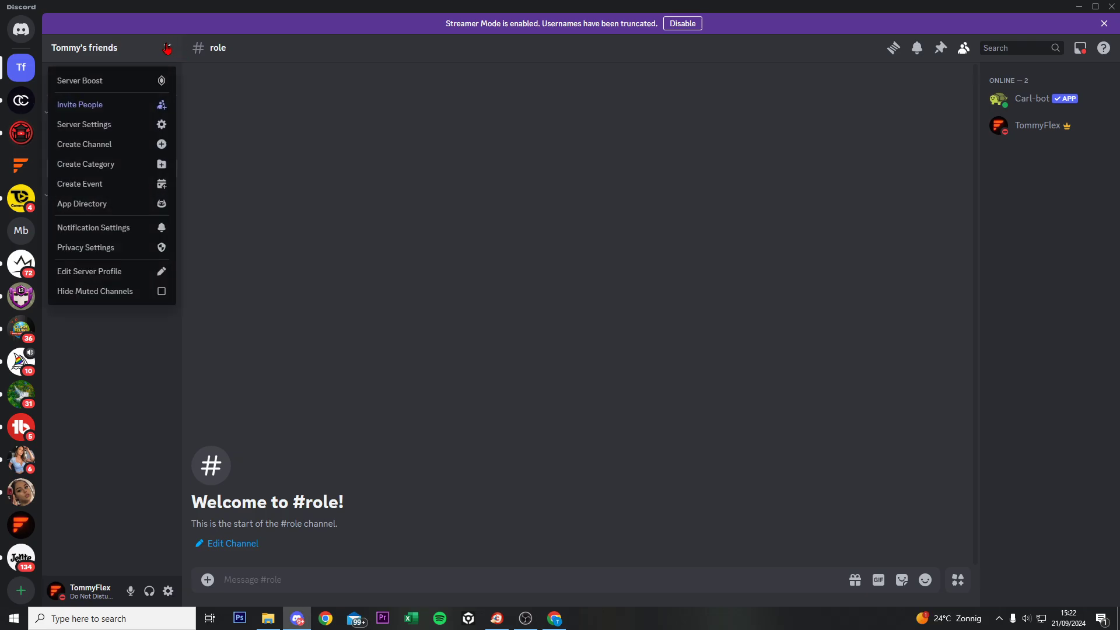
{"action": "left_click", "coordinate": [123, 132]}
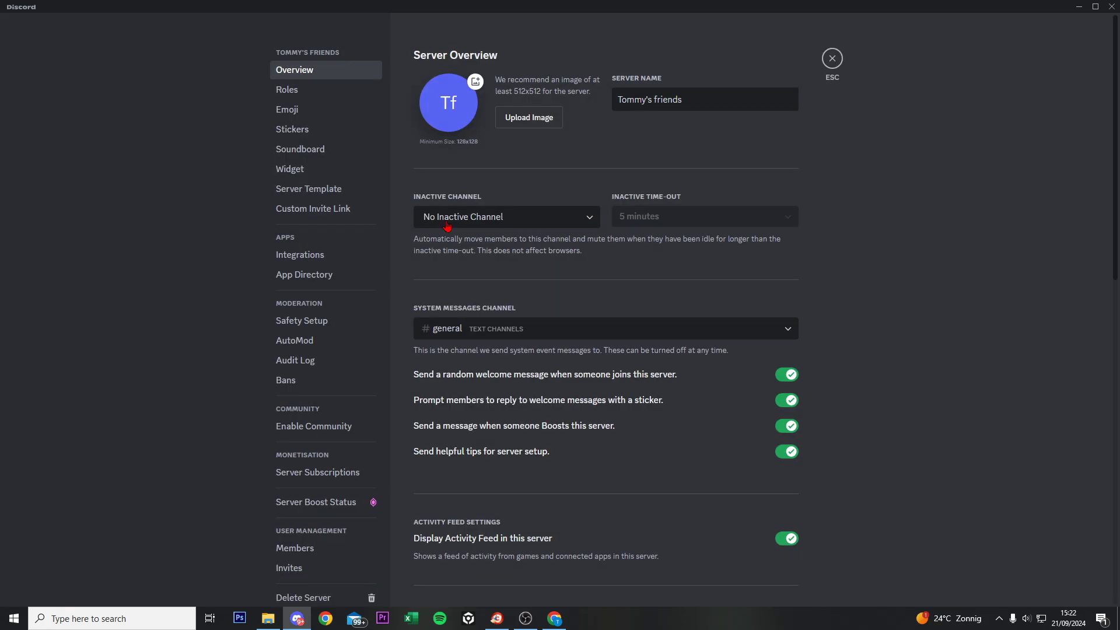
{"action": "left_click", "coordinate": [312, 92]}
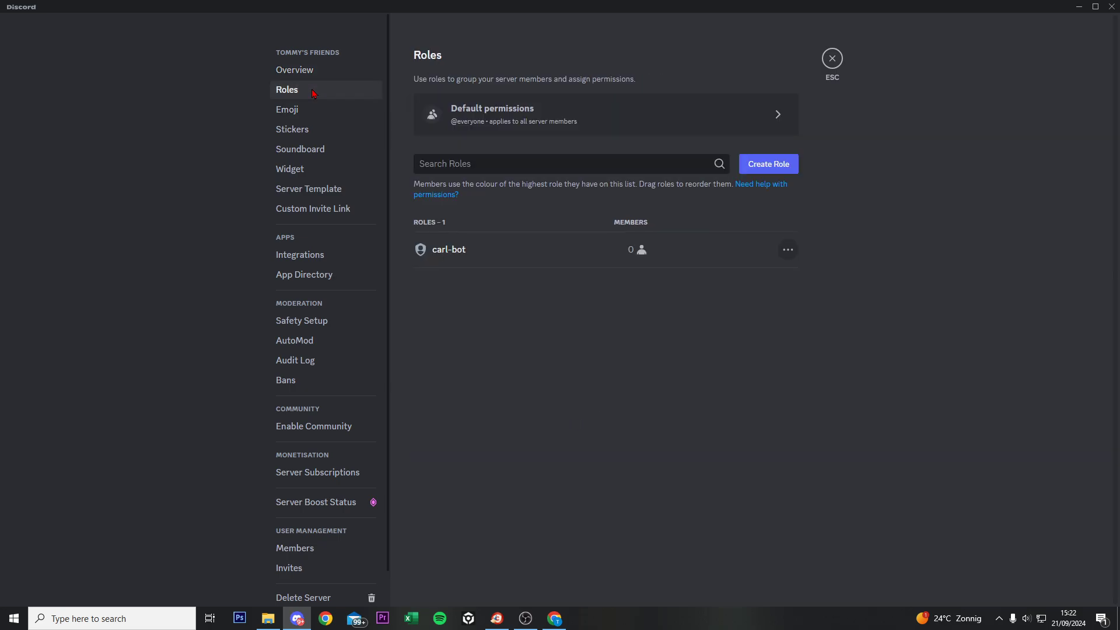
{"action": "left_click", "coordinate": [781, 163]}
{"action": "left_click_drag", "start_coordinate": [640, 144], "coordinate": [550, 145]}
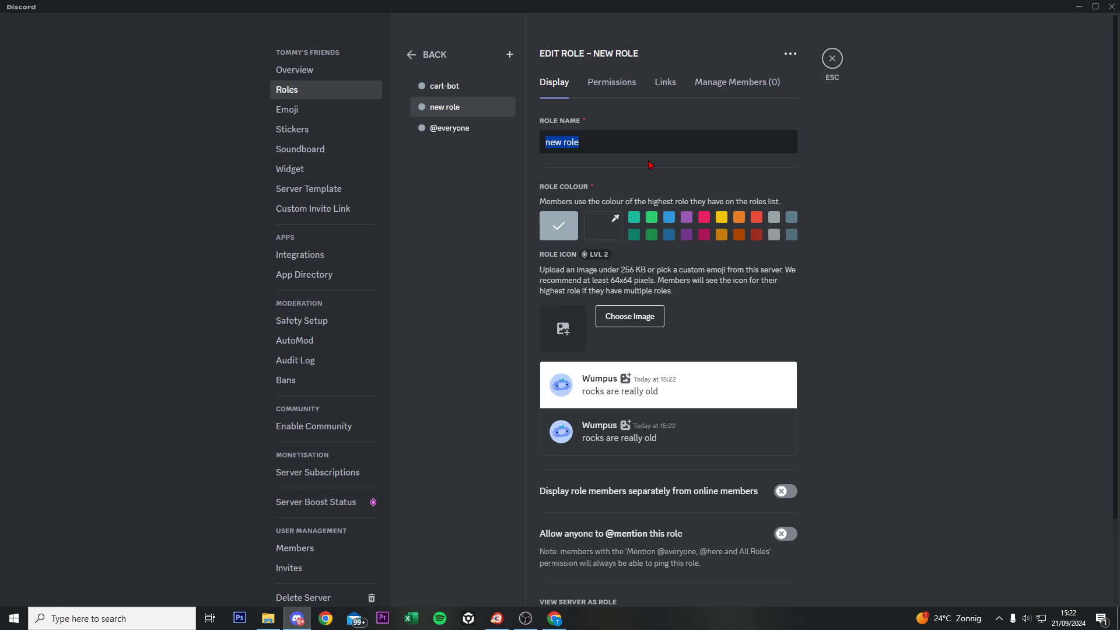
{"action": "type", "text": "Friend"}
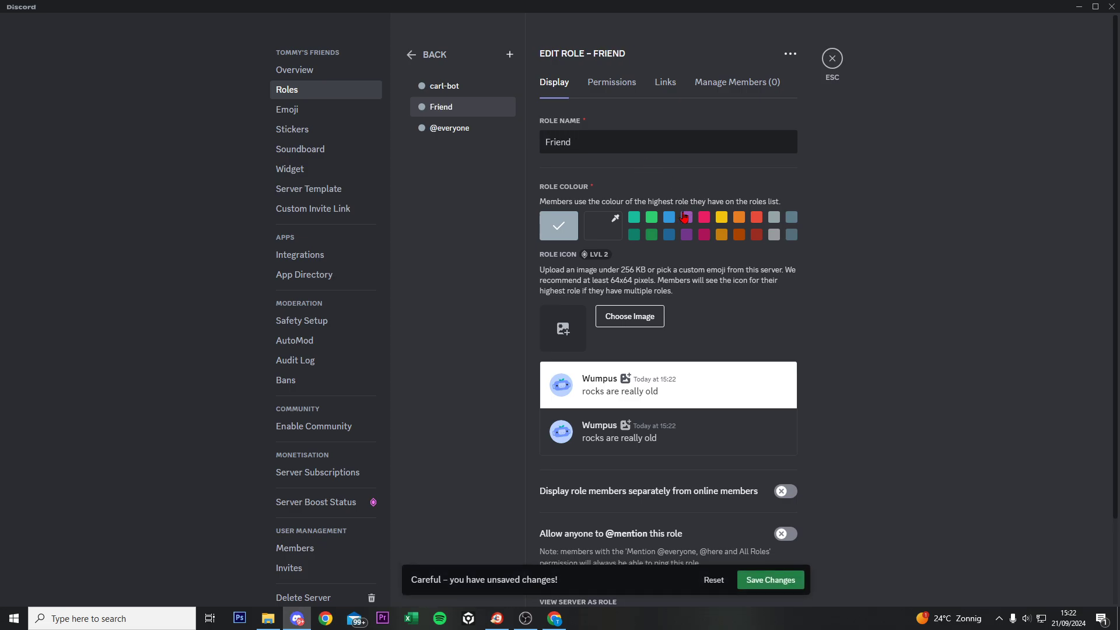
{"action": "left_click", "coordinate": [671, 218]}
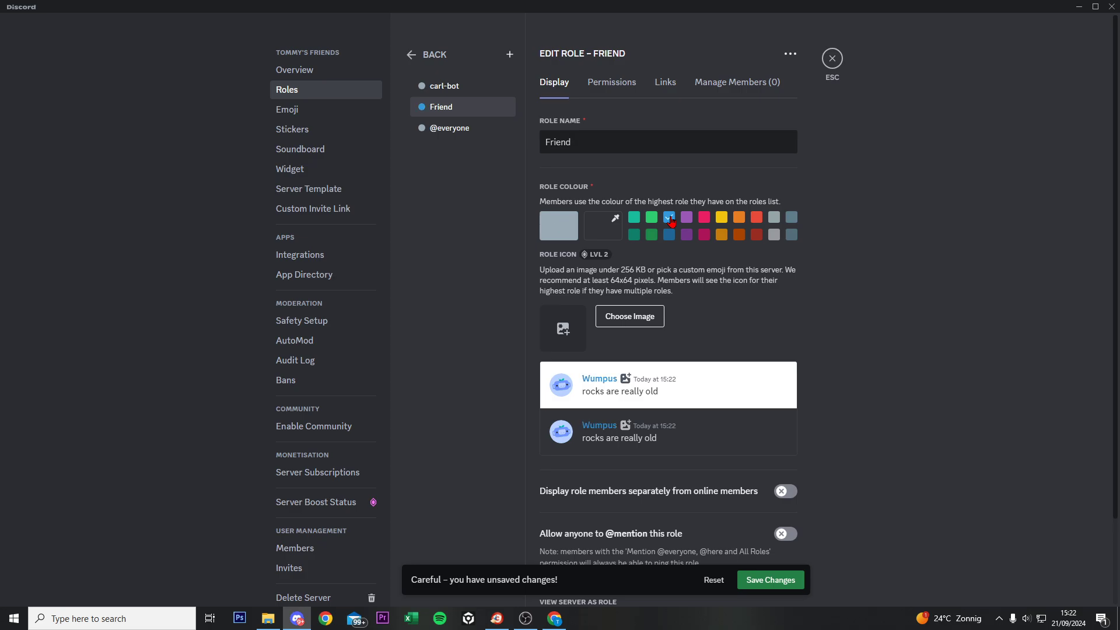
Add a role named Best Friend in light green, save the role changes and leave the server settings.
{"action": "left_click", "coordinate": [510, 55]}
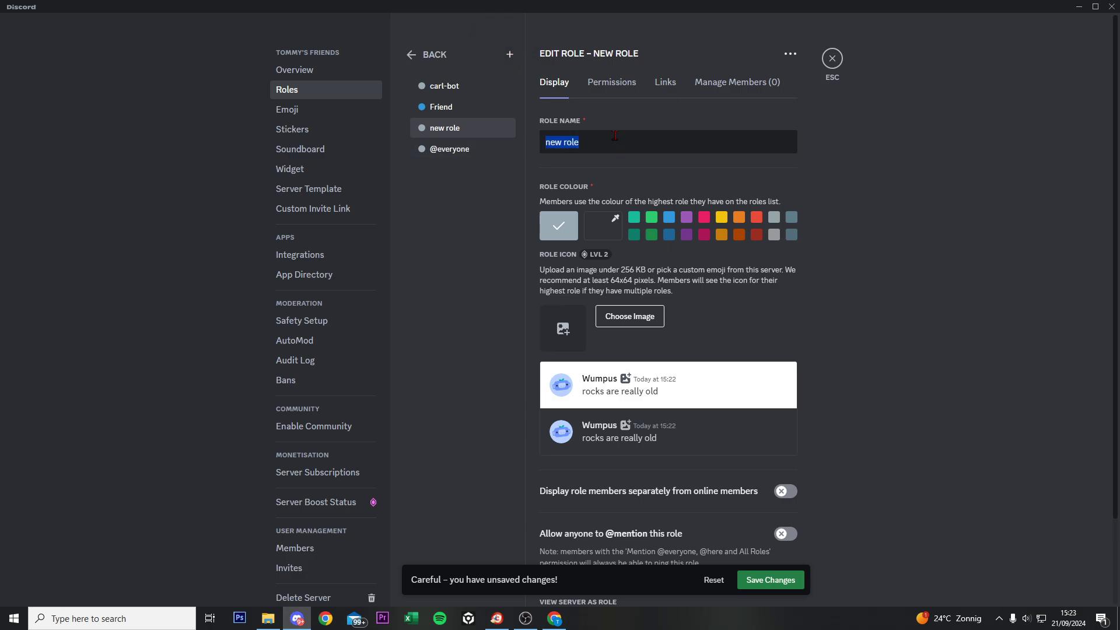
{"action": "type", "text": "Best Friend"}
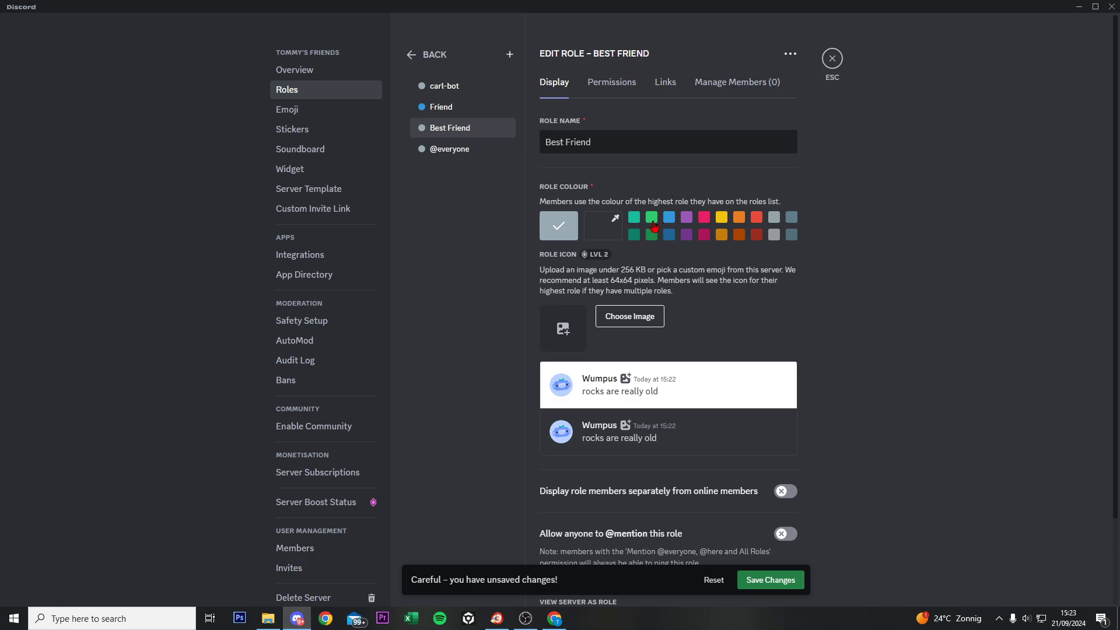
{"action": "left_click", "coordinate": [652, 218]}
{"action": "left_click", "coordinate": [788, 581]}
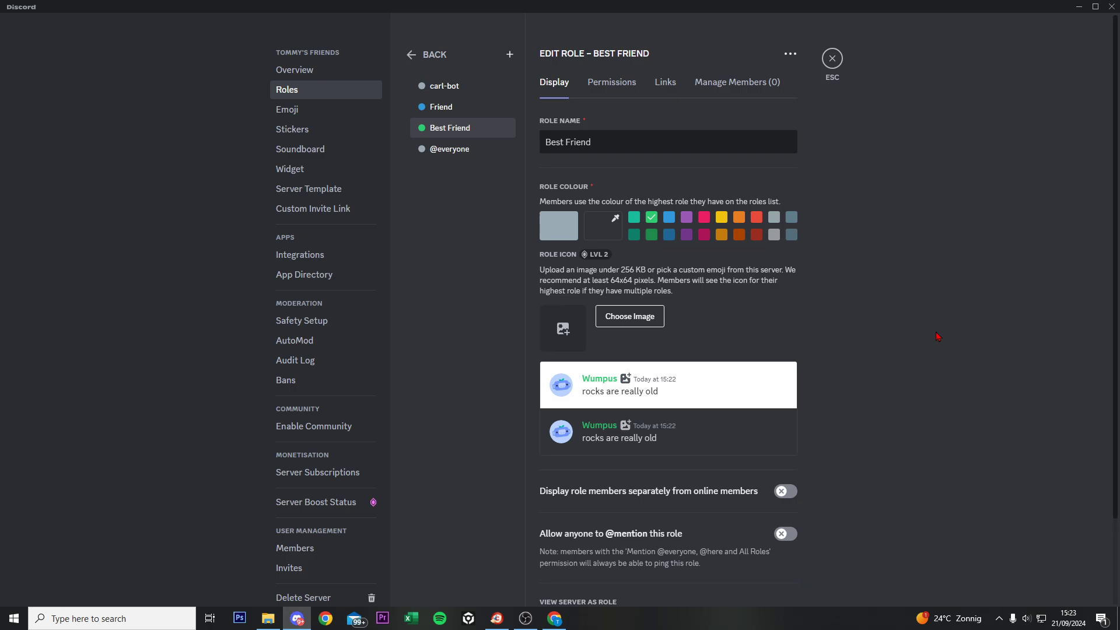
{"action": "left_click", "coordinate": [832, 59]}
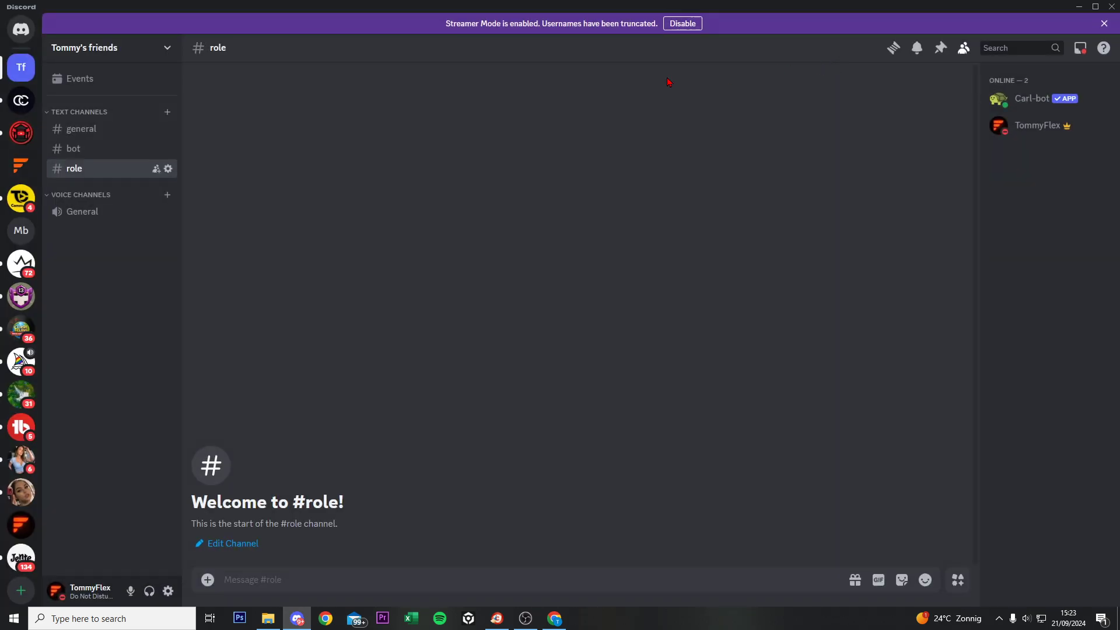
Run Carl-bot's /reactionrole setup in the bot channel and answer #role as the channel for the message.
{"action": "left_click", "coordinate": [91, 155]}
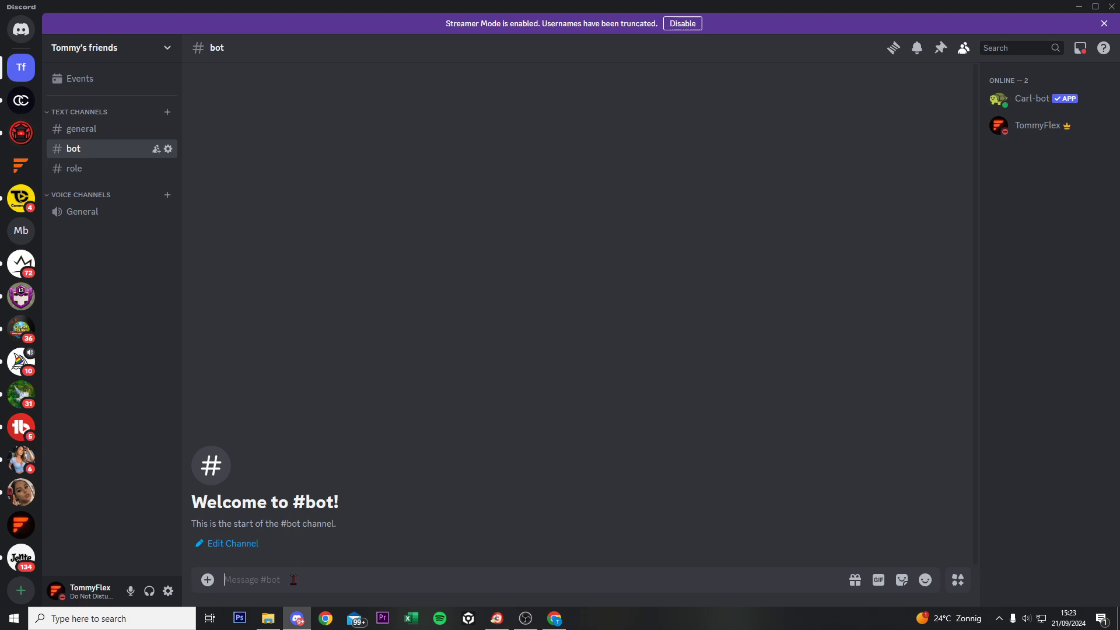
{"action": "type", "text": "/"}
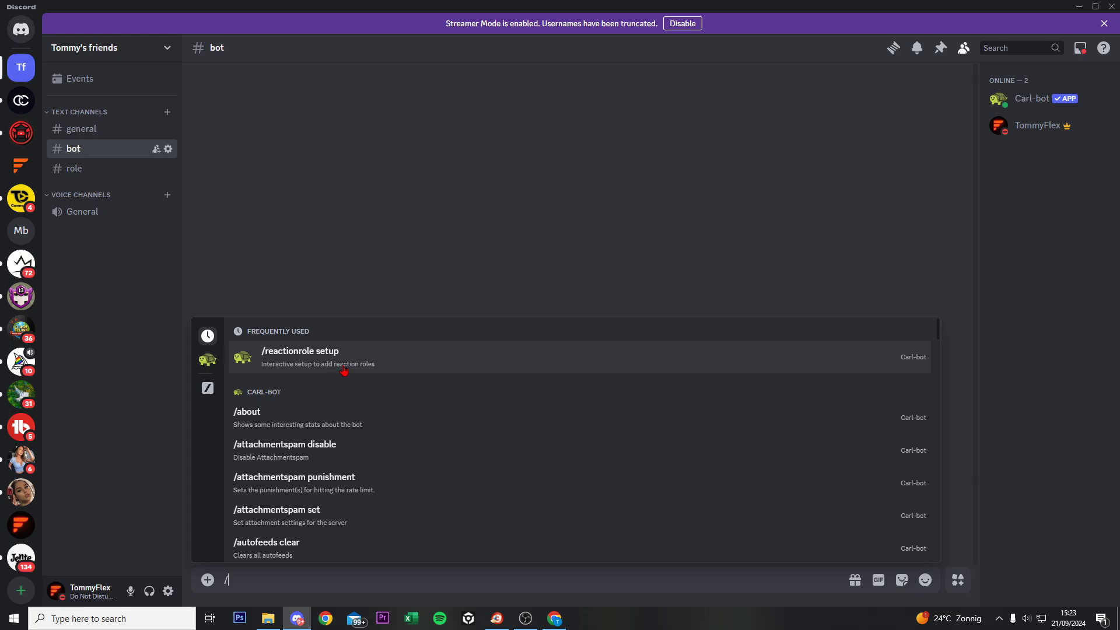
{"action": "left_click", "coordinate": [365, 365]}
{"action": "key", "text": "Return"}
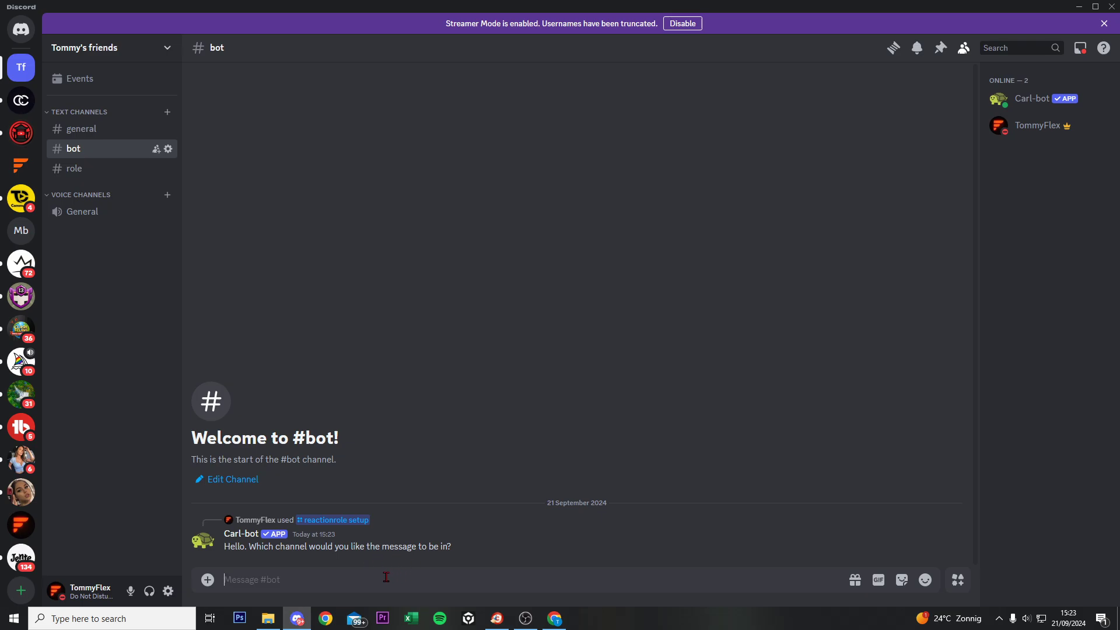
{"action": "type", "text": "#role"}
{"action": "key", "text": "Return"}
{"action": "key", "text": "Return"}
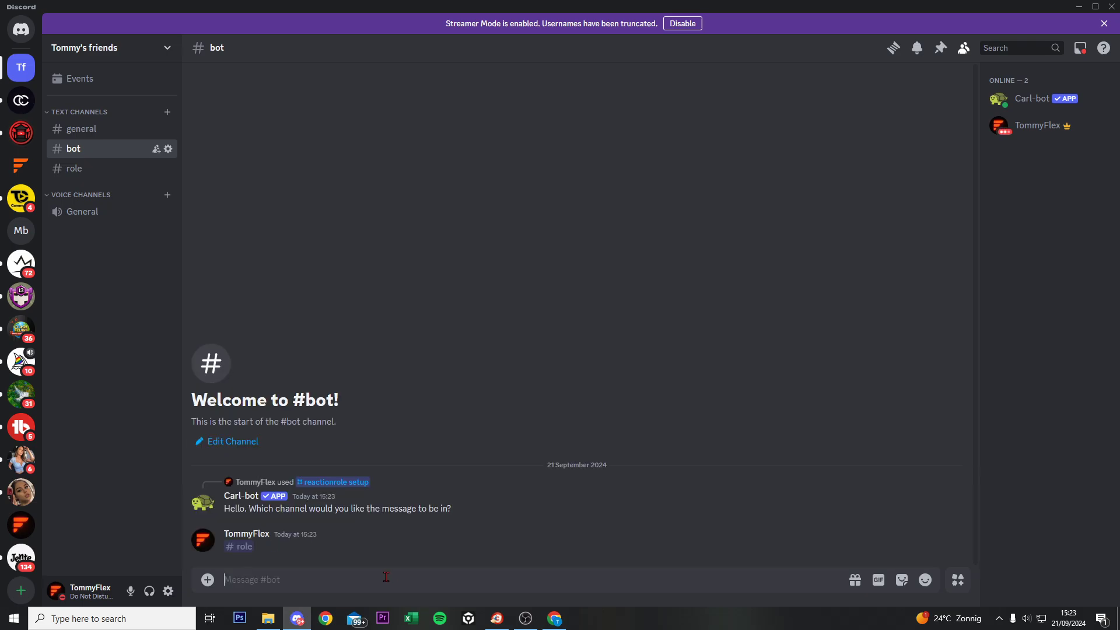
Send Carl-bot the message title and description "Choose Roles | Choose your role here {roles}".
{"action": "left_click_drag", "start_coordinate": [229, 518], "coordinate": [310, 519]}
{"action": "left_click_drag", "start_coordinate": [318, 519], "coordinate": [431, 518]}
{"action": "left_click", "coordinate": [329, 577]}
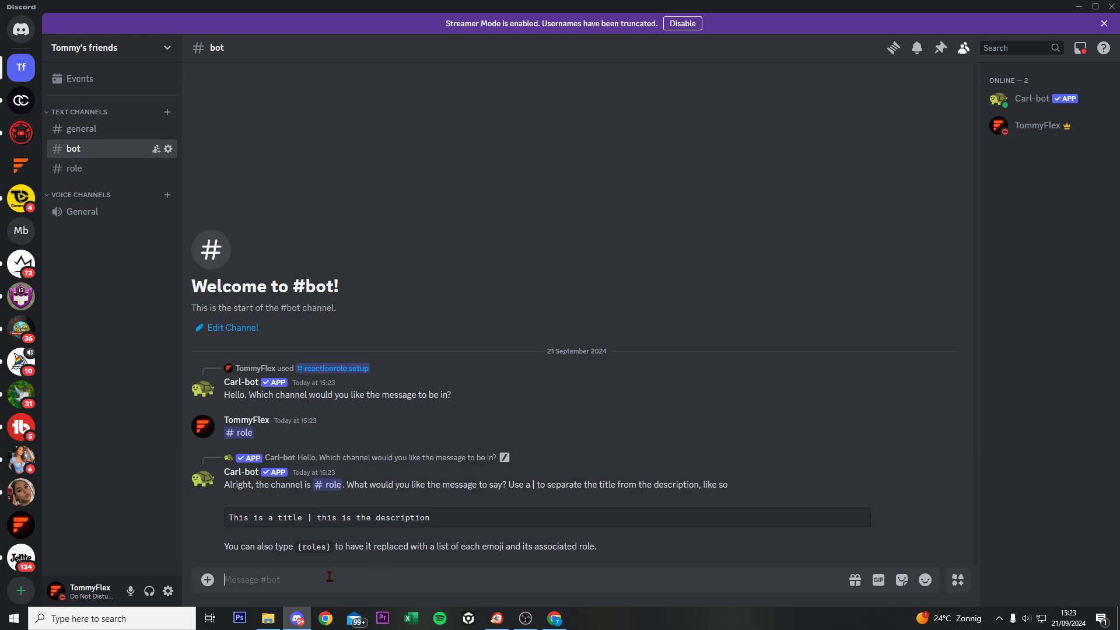
{"action": "left_click_drag", "start_coordinate": [297, 547], "coordinate": [333, 547]}
{"action": "left_click", "coordinate": [277, 575]}
{"action": "type", "text": "Choose Roles |"}
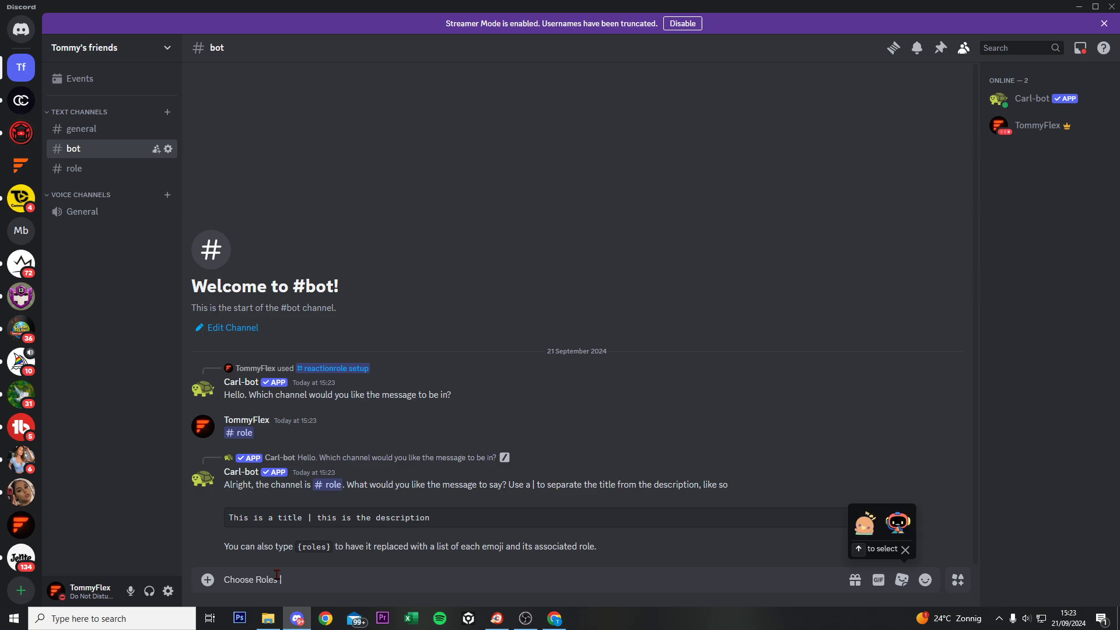
{"action": "type", "text": " Choose your role h"}
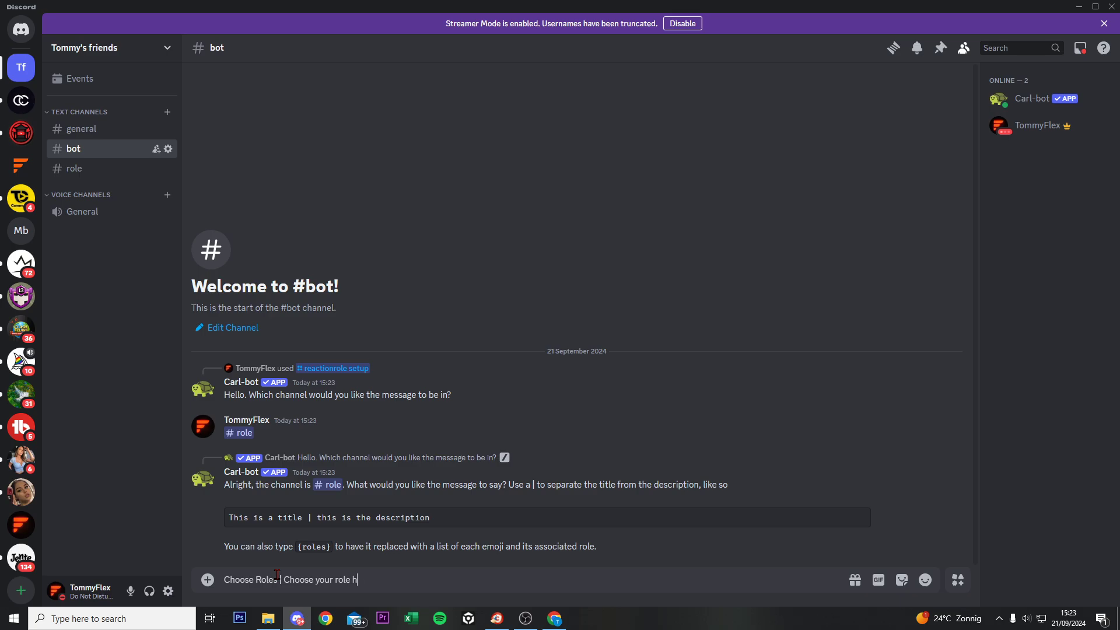
{"action": "type", "text": "ere!"}
{"action": "type", "text": "ro"}
{"action": "type", "text": "les"}
{"action": "type", "text": "}"}
{"action": "key", "text": "Return"}
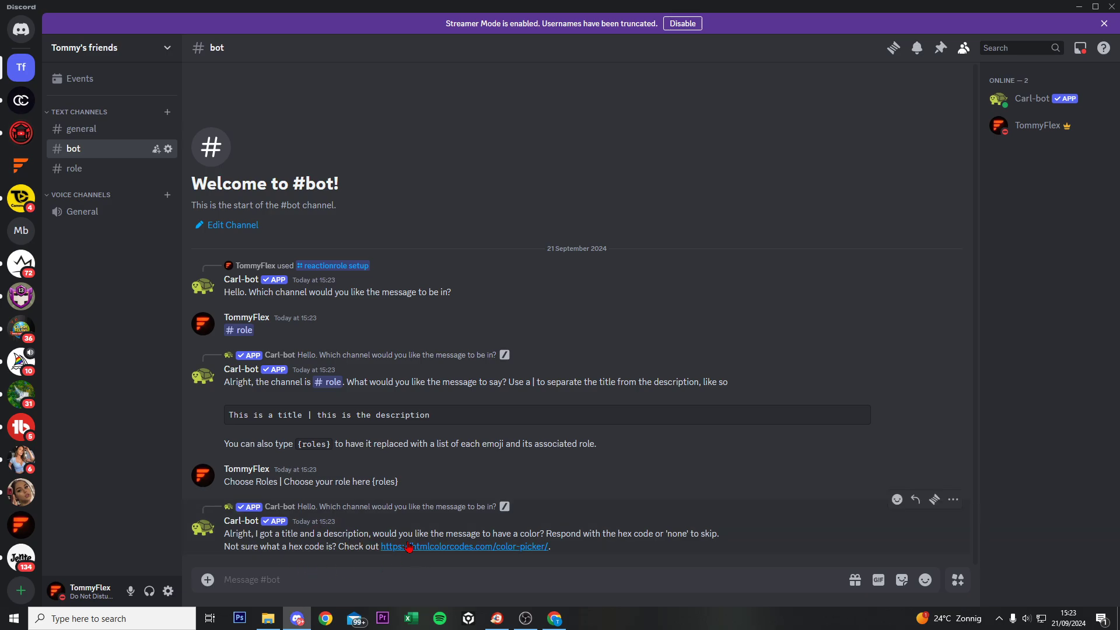
Open the HTML color picker site linked in Carl-bot's message, pick the bright red #FB0000 and select its hex code.
{"action": "left_click", "coordinate": [478, 547]}
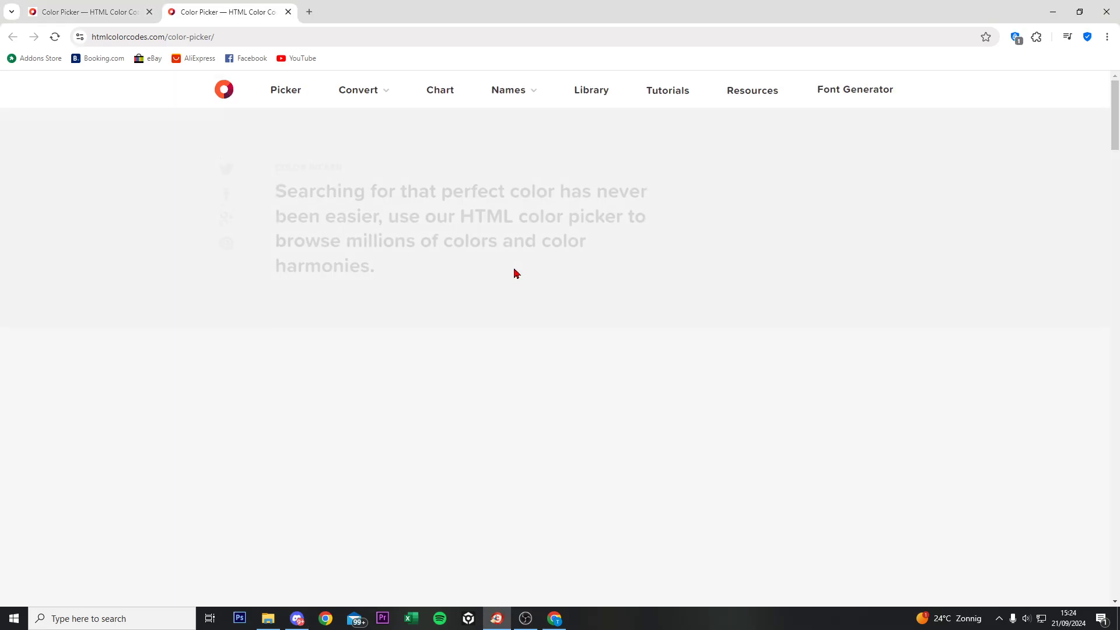
{"action": "left_click", "coordinate": [491, 430]}
{"action": "left_click_drag", "start_coordinate": [500, 432], "coordinate": [549, 388]}
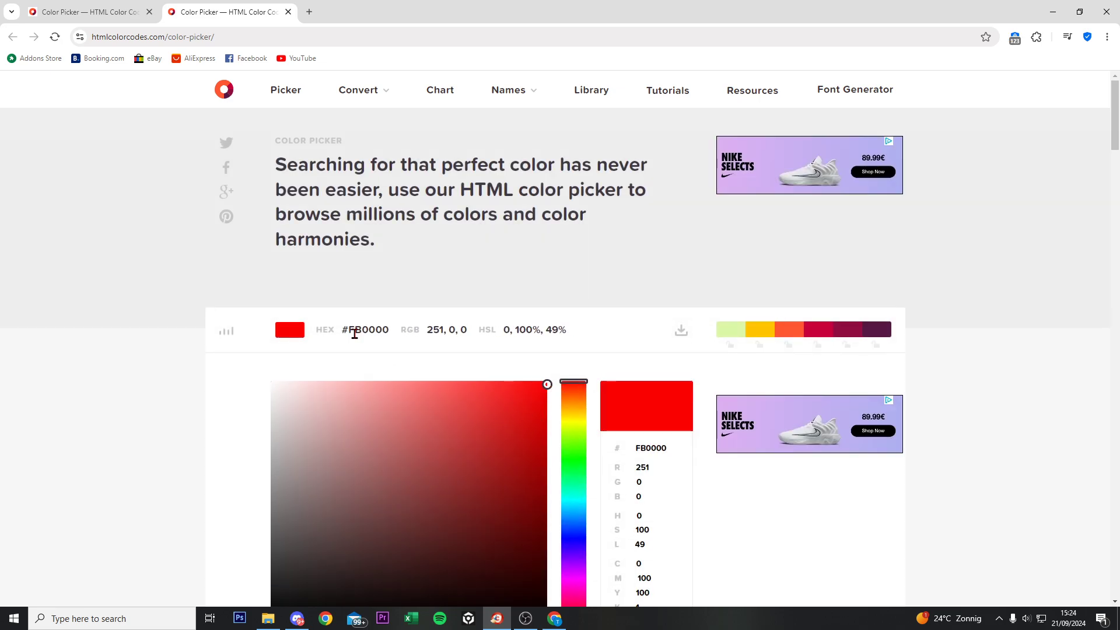
{"action": "left_click_drag", "start_coordinate": [343, 330], "coordinate": [392, 330]}
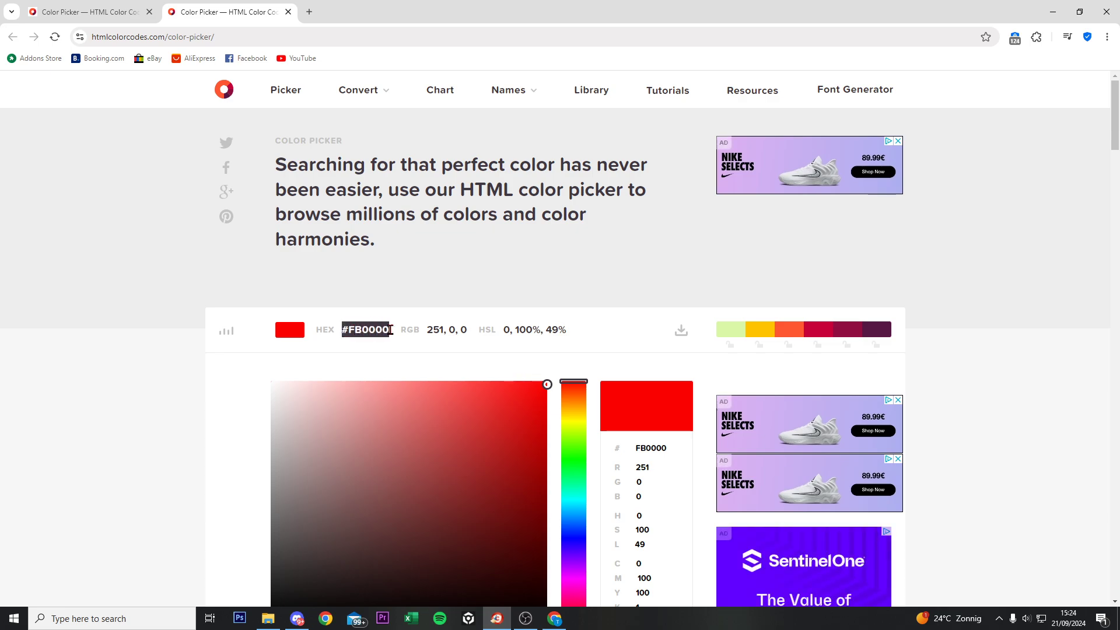
Switch back to Discord and answer Carl-bot's colour question with the hex code #fb0000.
{"action": "left_click", "coordinate": [297, 619]}
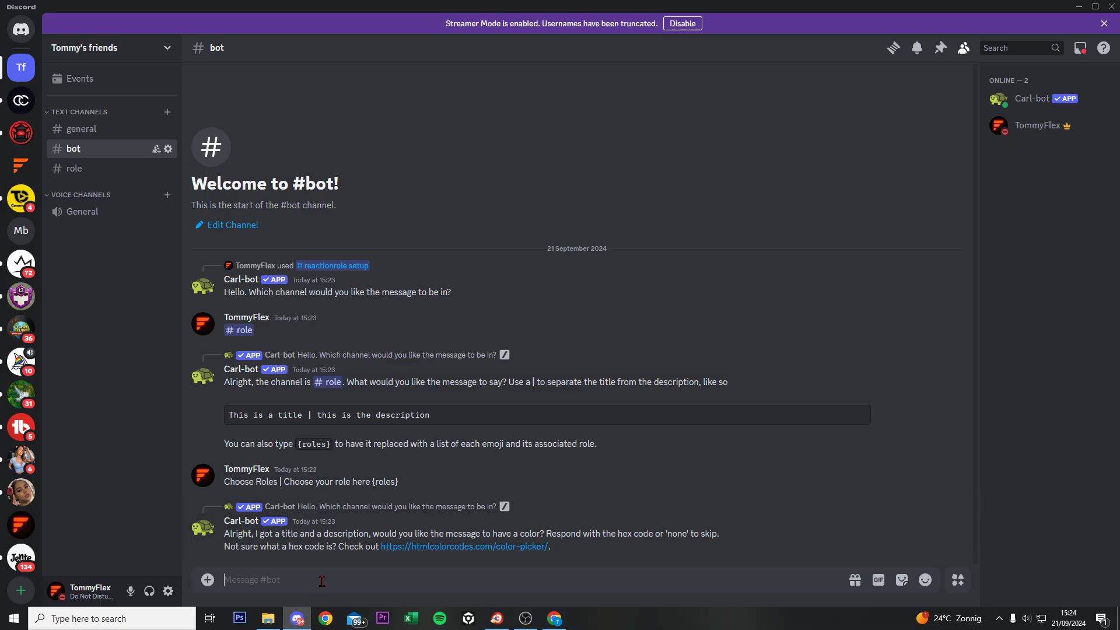
{"action": "left_click", "coordinate": [322, 581]}
{"action": "type", "text": "#fb0000"}
{"action": "key", "text": "Return"}
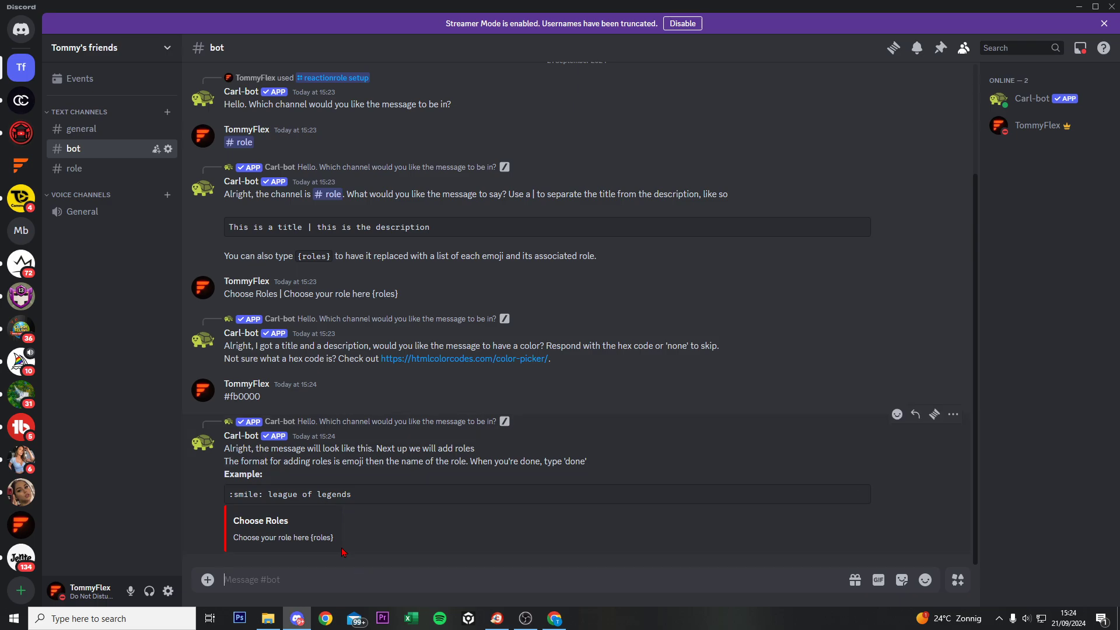
{"action": "type", "text": "@"}
{"action": "left_click", "coordinate": [926, 580]}
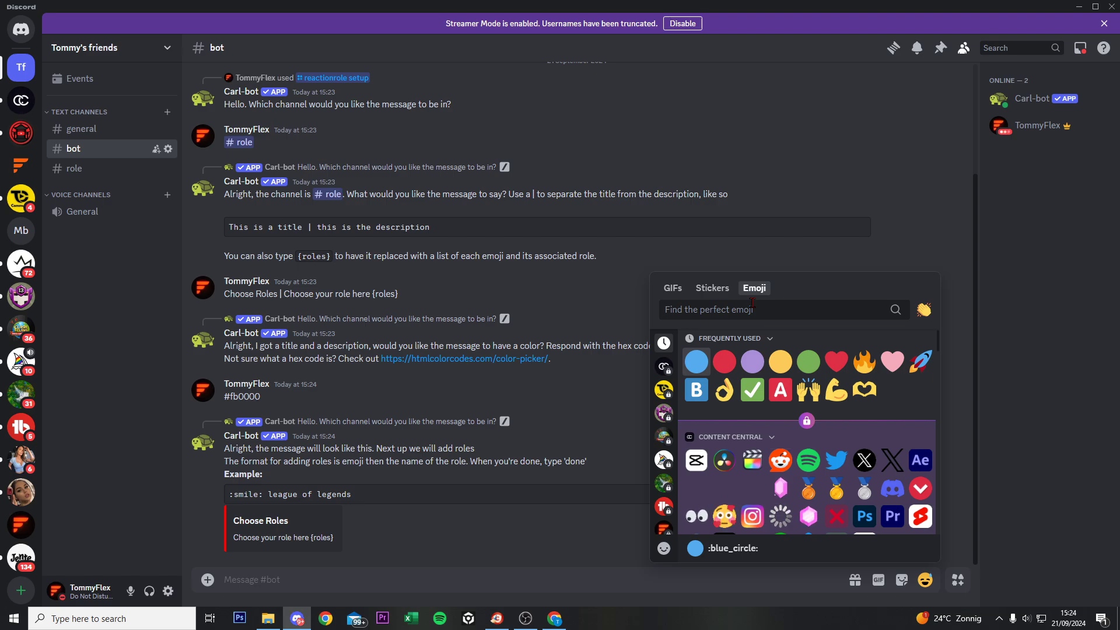
{"action": "type", "text": "blue"}
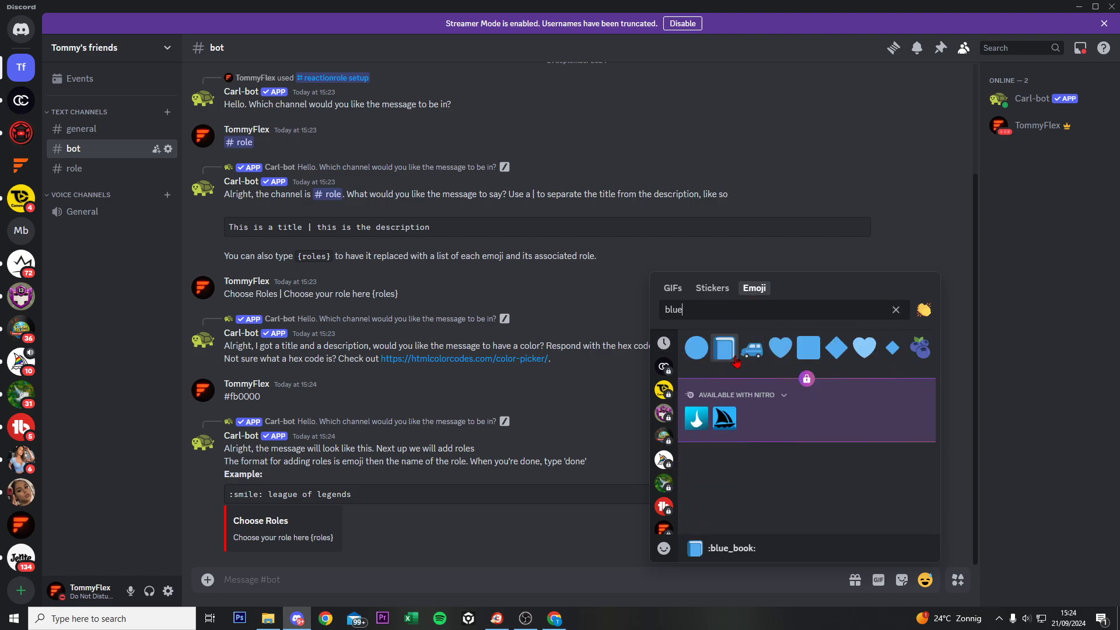
{"action": "left_click", "coordinate": [697, 352]}
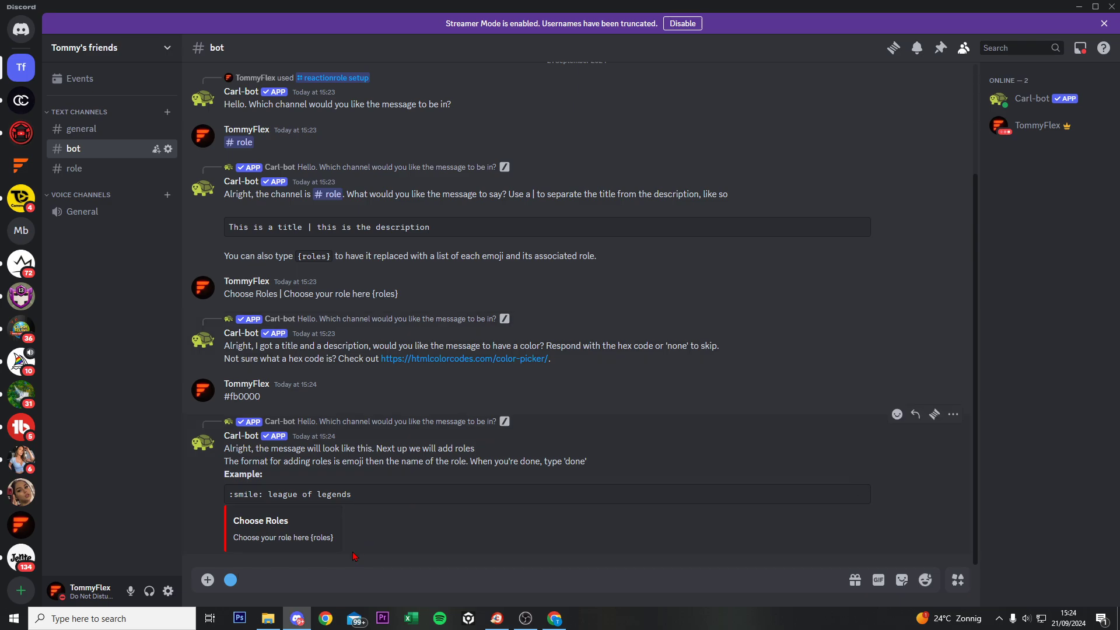
{"action": "type", "text": "@"}
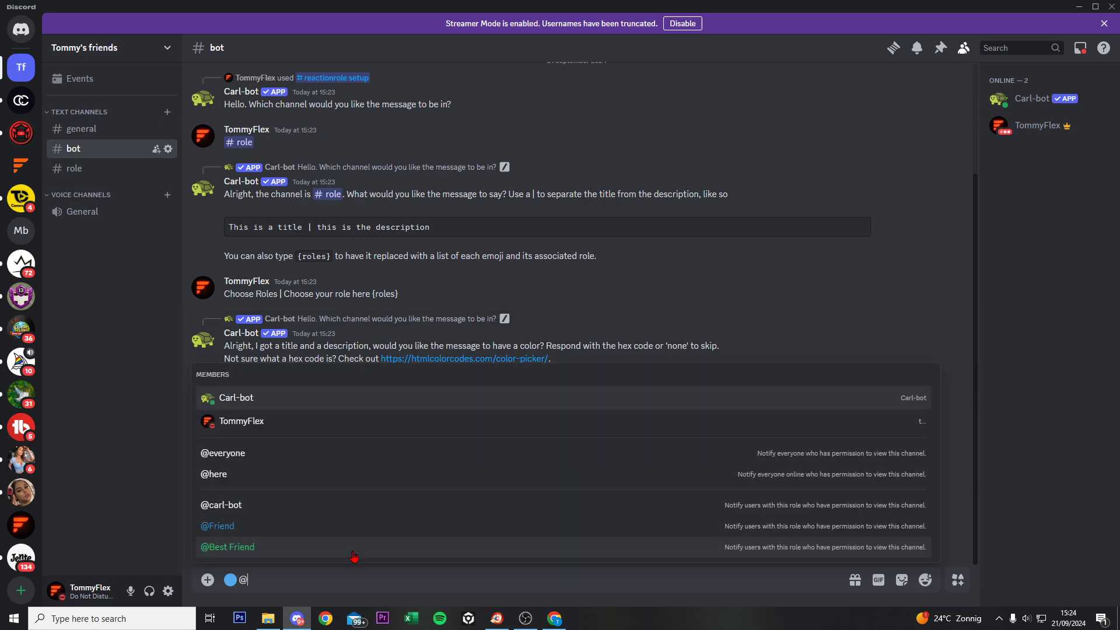
{"action": "left_click", "coordinate": [283, 526]}
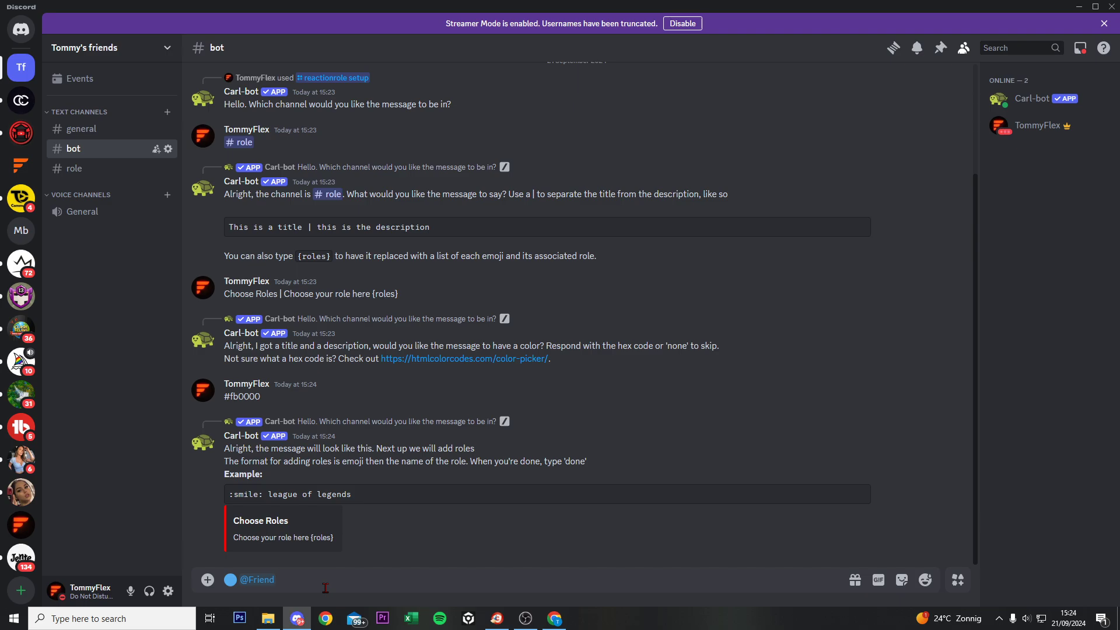
{"action": "key", "text": "shift+Return"}
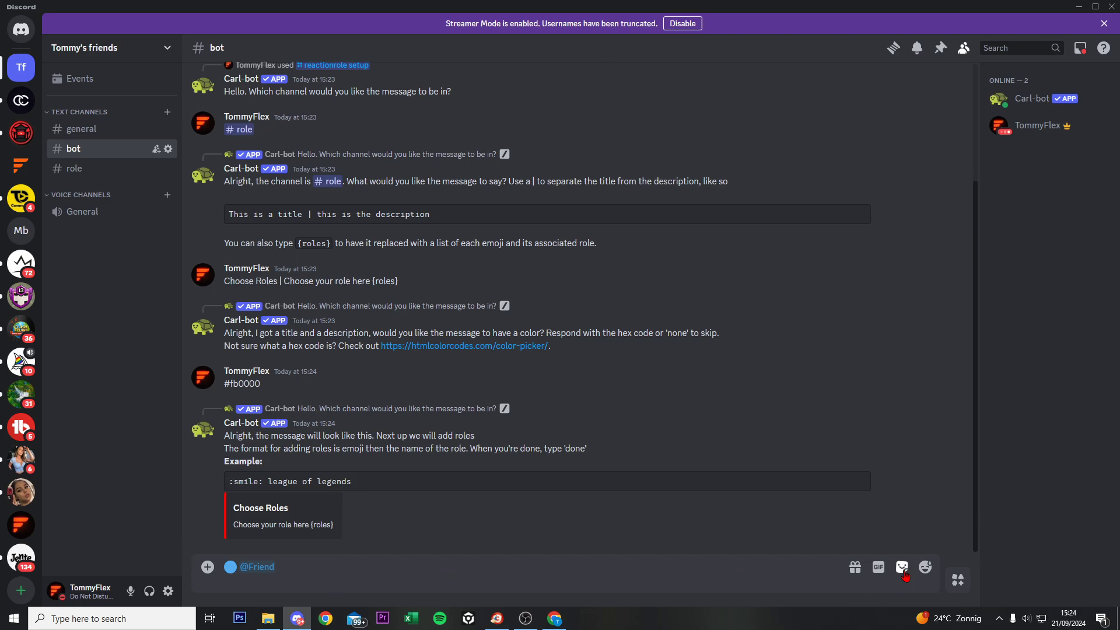
{"action": "left_click", "coordinate": [925, 567]}
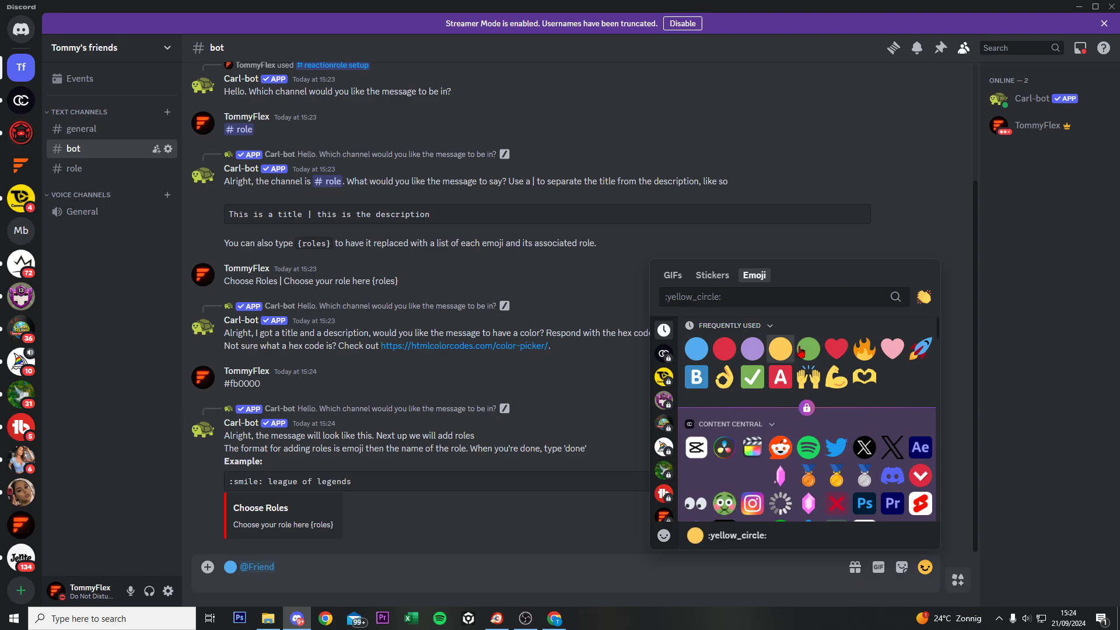
{"action": "type", "text": "green"}
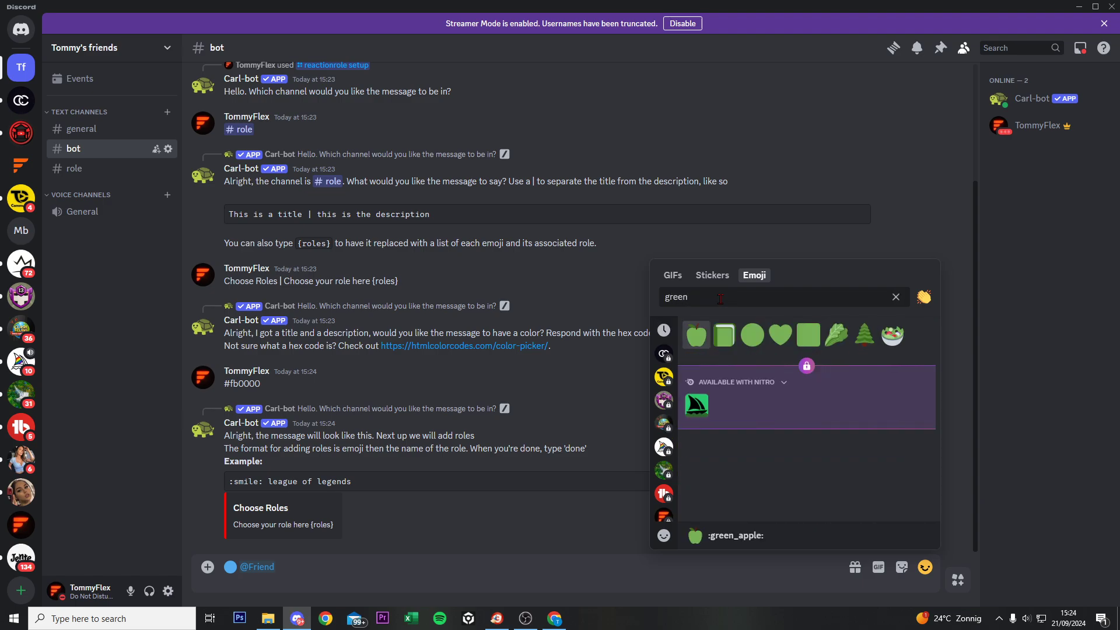
{"action": "left_click", "coordinate": [753, 334]}
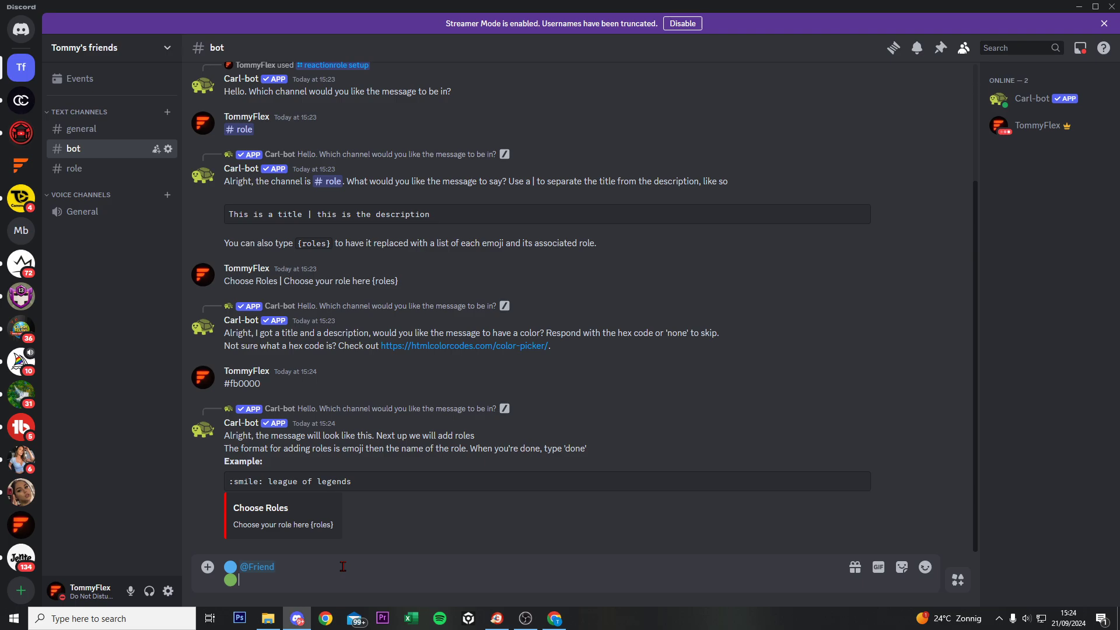
{"action": "type", "text": "@"}
{"action": "left_click", "coordinate": [279, 532]}
{"action": "key", "text": "Return"}
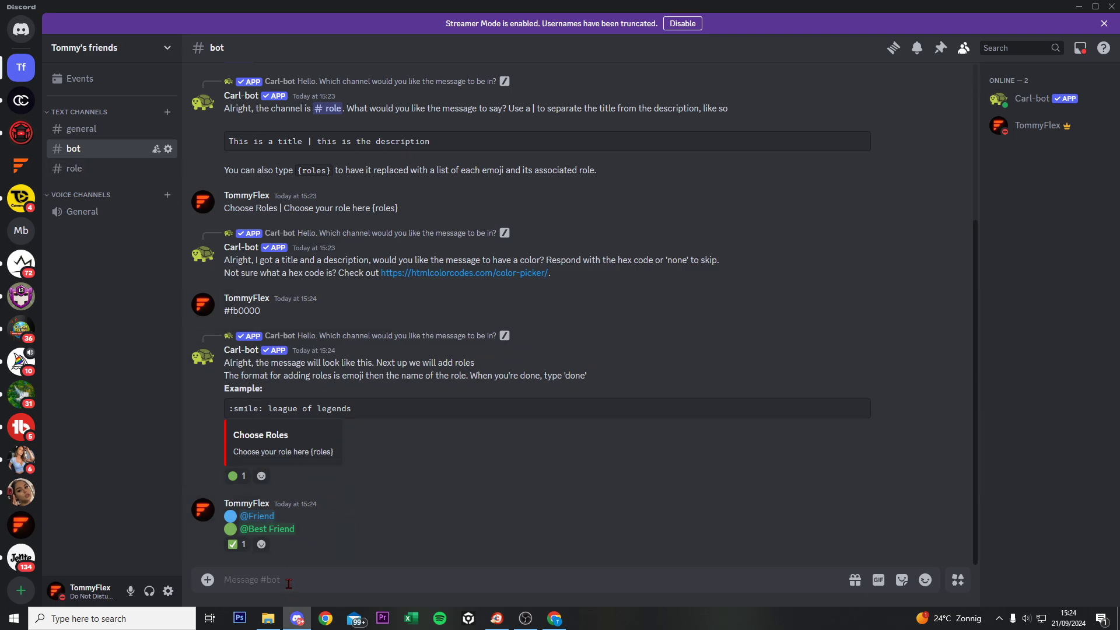
Reply "done" to Carl-bot to finish the reaction role setup and check its response.
{"action": "type", "text": "done"}
{"action": "key", "text": "Return"}
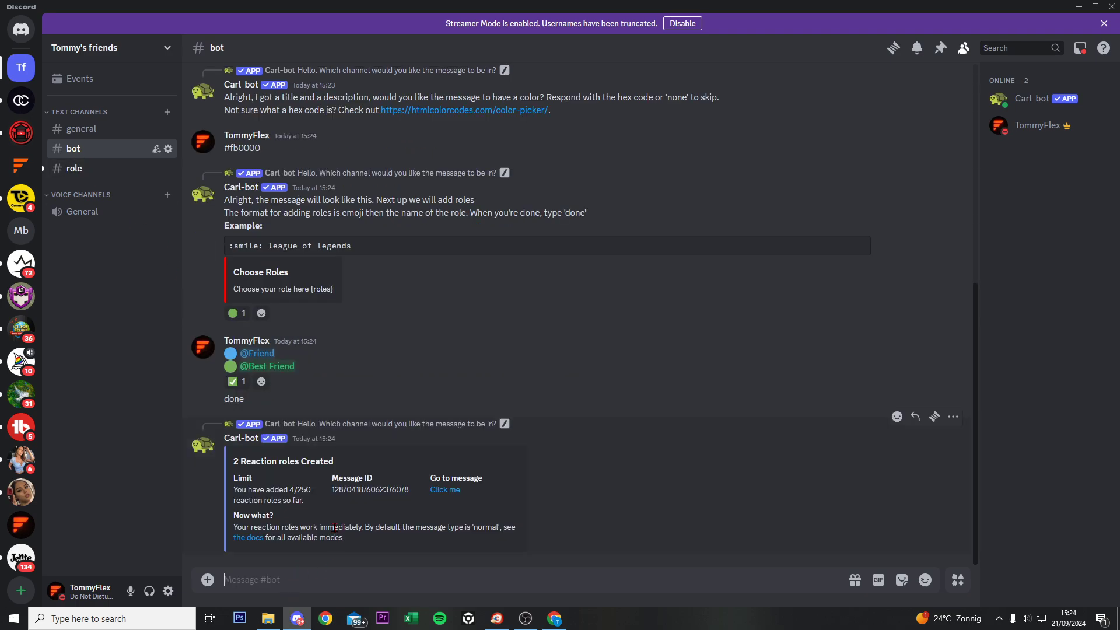
{"action": "left_click_drag", "start_coordinate": [233, 461], "coordinate": [347, 470]}
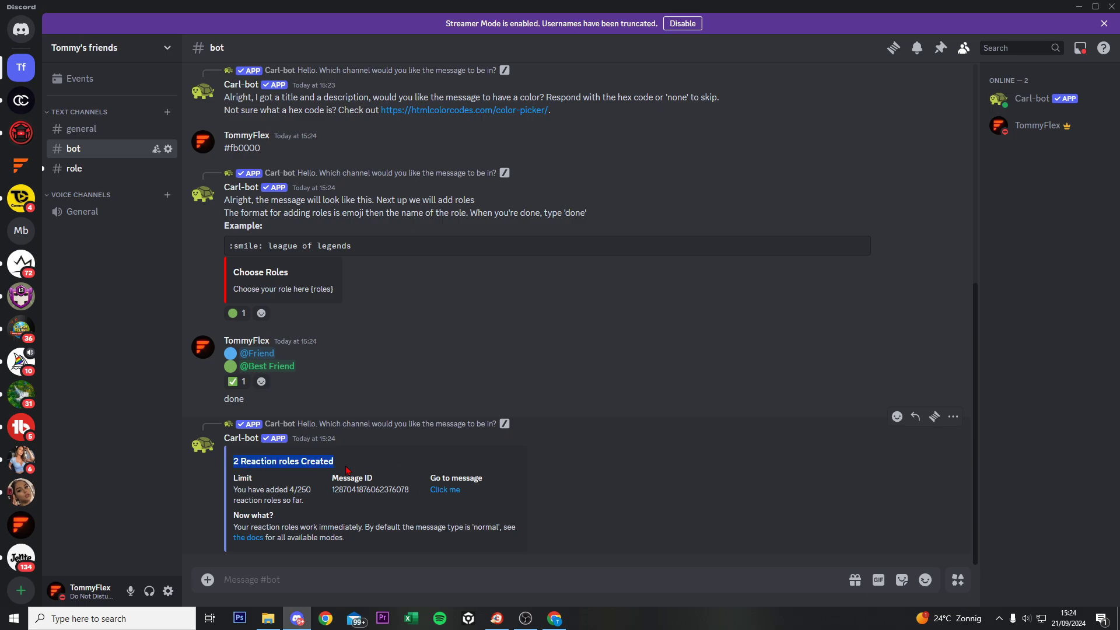
{"action": "left_click", "coordinate": [357, 464]}
Open the role channel and react to the Choose Roles message with the blue circle to take the Friend role.
{"action": "left_click", "coordinate": [87, 170]}
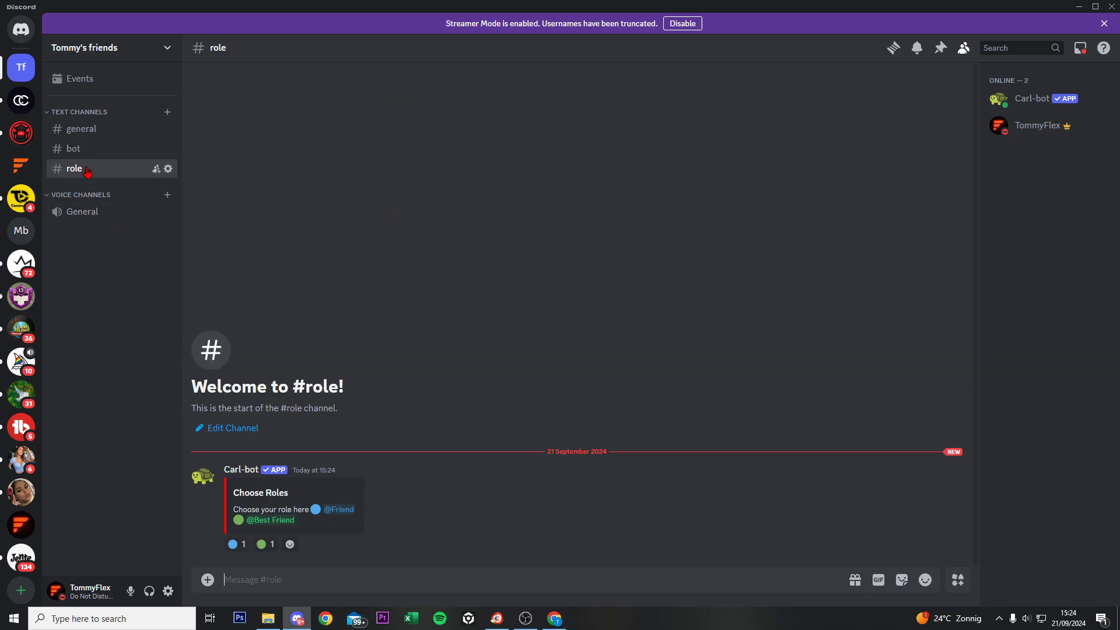
{"action": "left_click", "coordinate": [237, 544]}
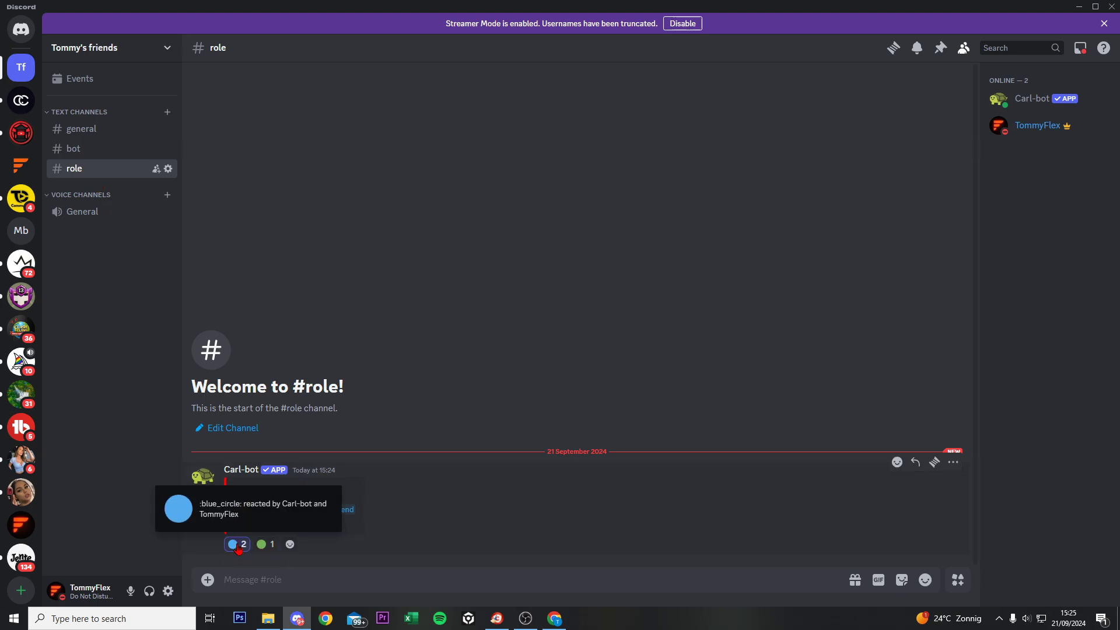